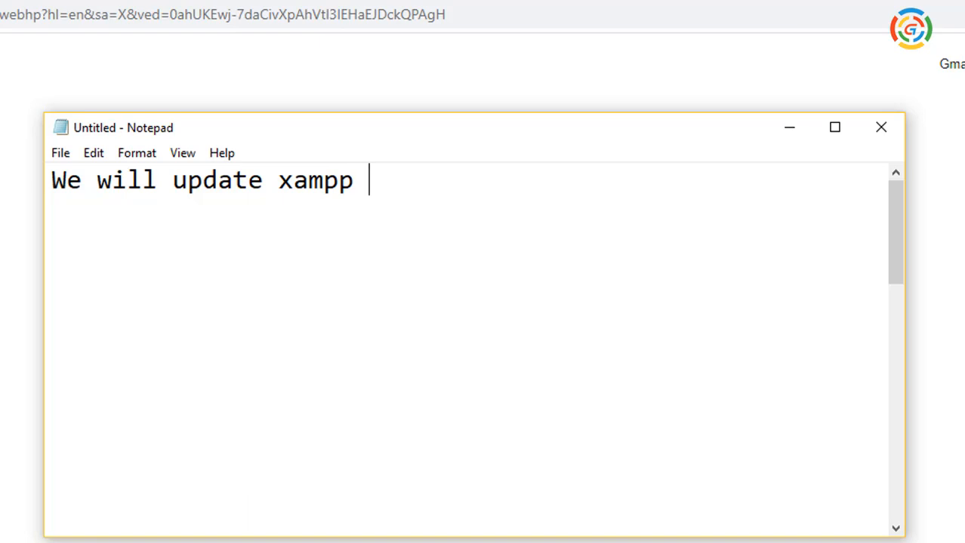
Complete the note so that it reads "We will update xampp php version 5.6 to php 7.4".
text(php)
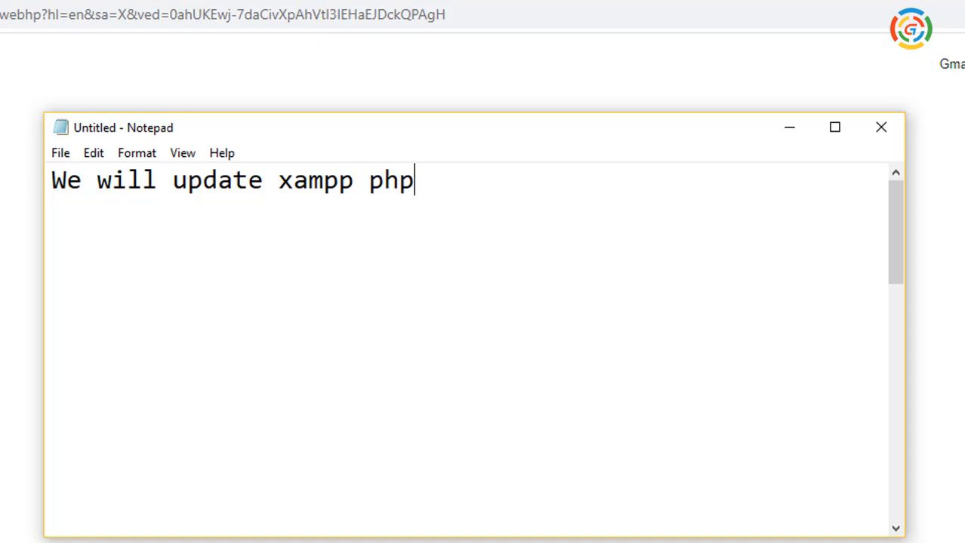
text( versio)
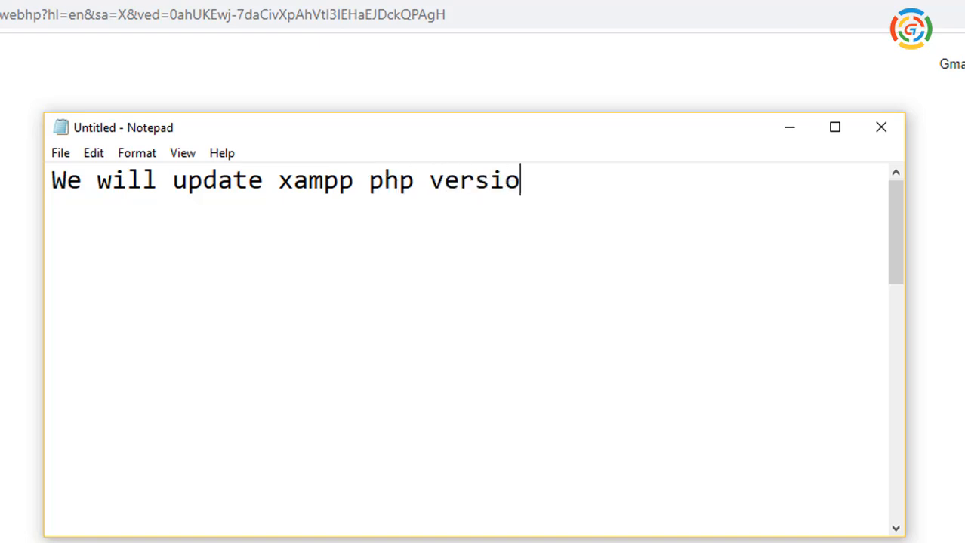
text(n 5.6 t)
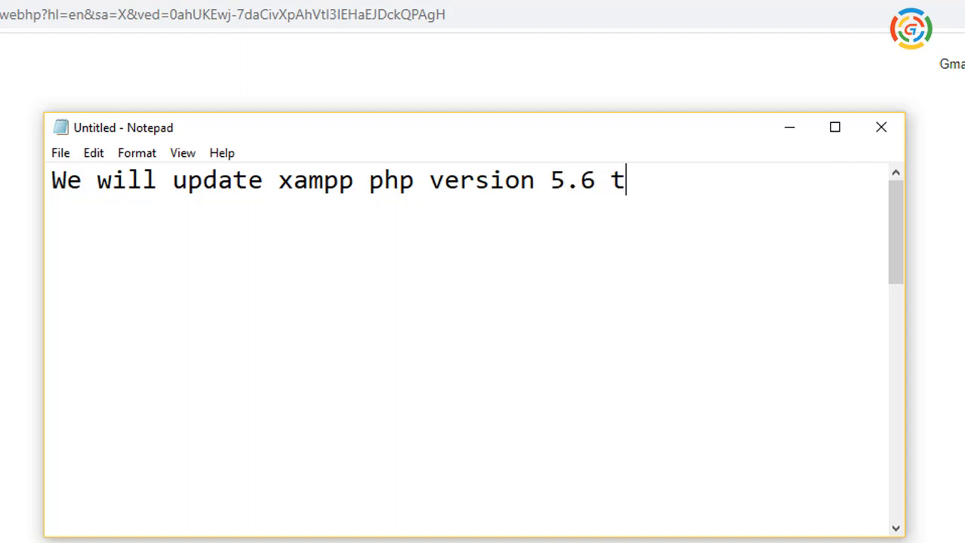
text(o)
text( p)
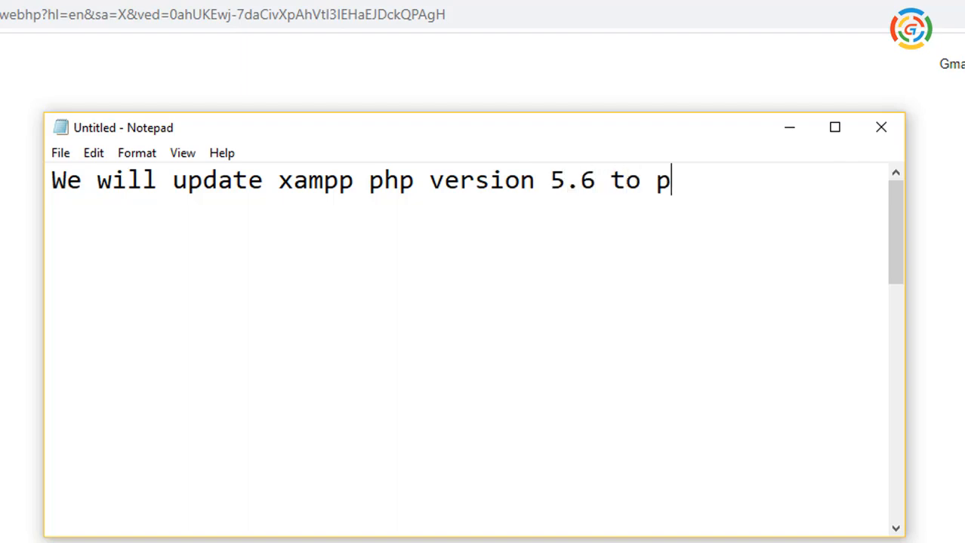
text(hp 7.)
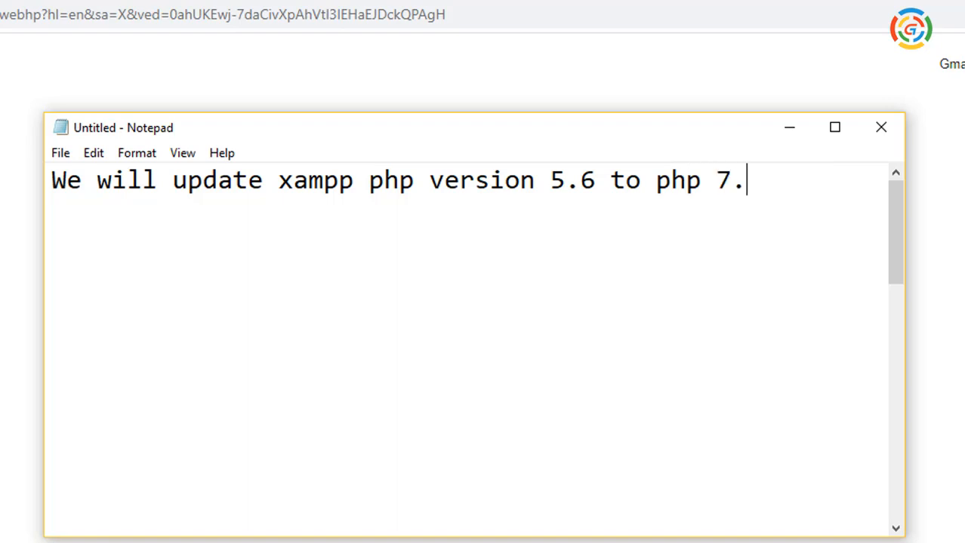
text(4)
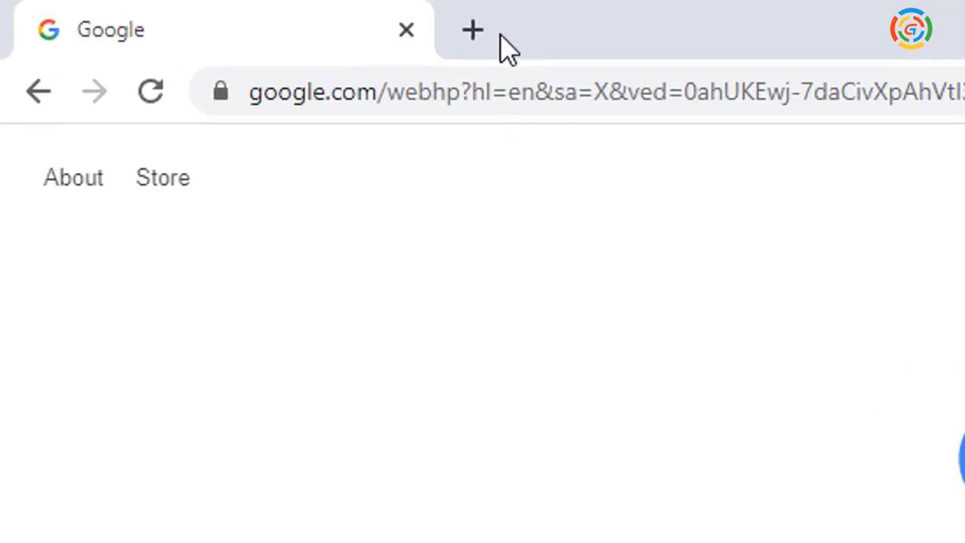
Open the XAMPP dashboard at localhost in a new browser tab.
click(475, 31)
text(lo)
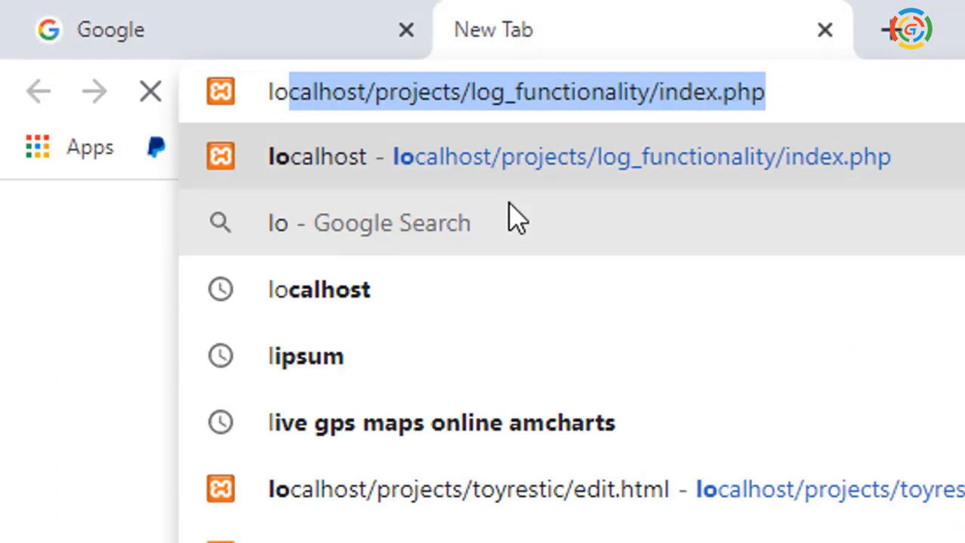
text(calhost)
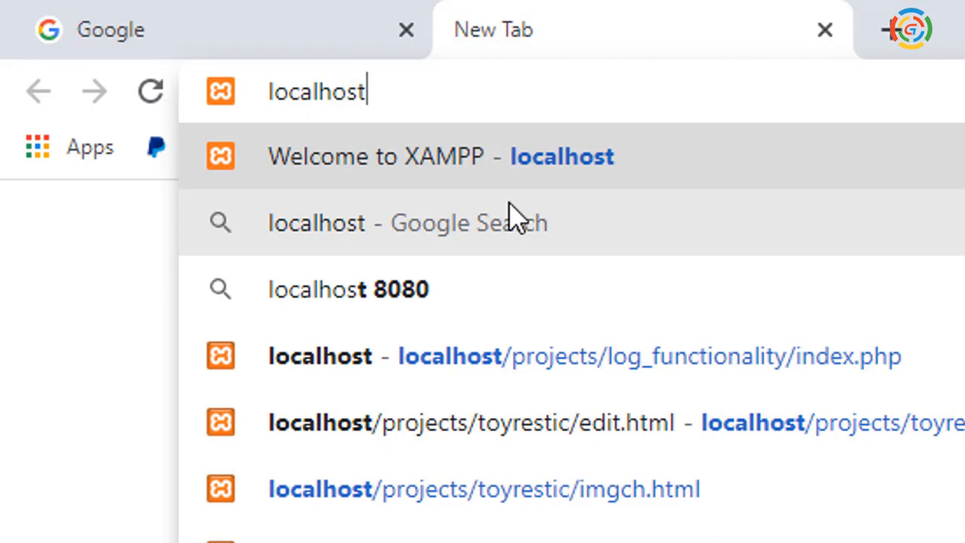
key(Return)
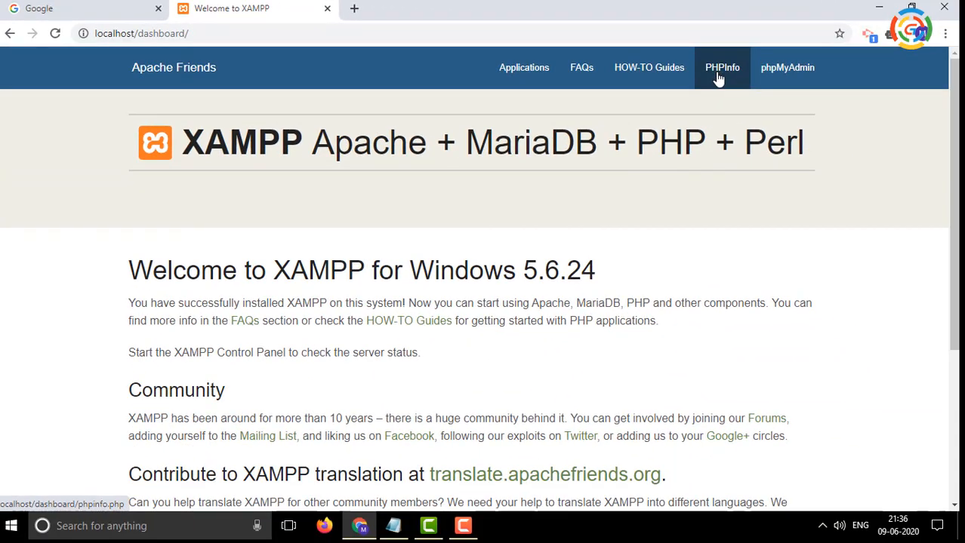
Check the installed PHP version on the PHPInfo page, and close the phpinfo and XAMPP dashboard pages.
click(722, 70)
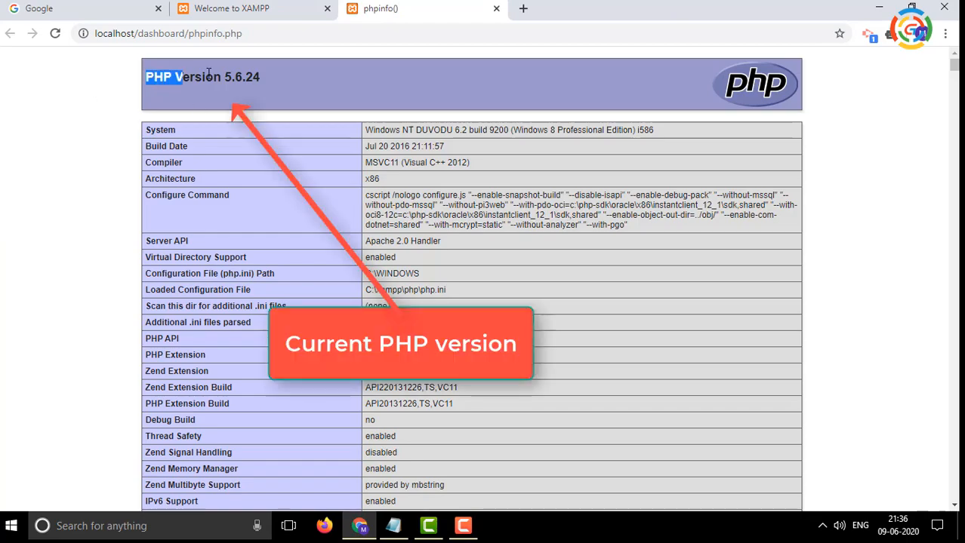
drag(208, 75, 279, 76)
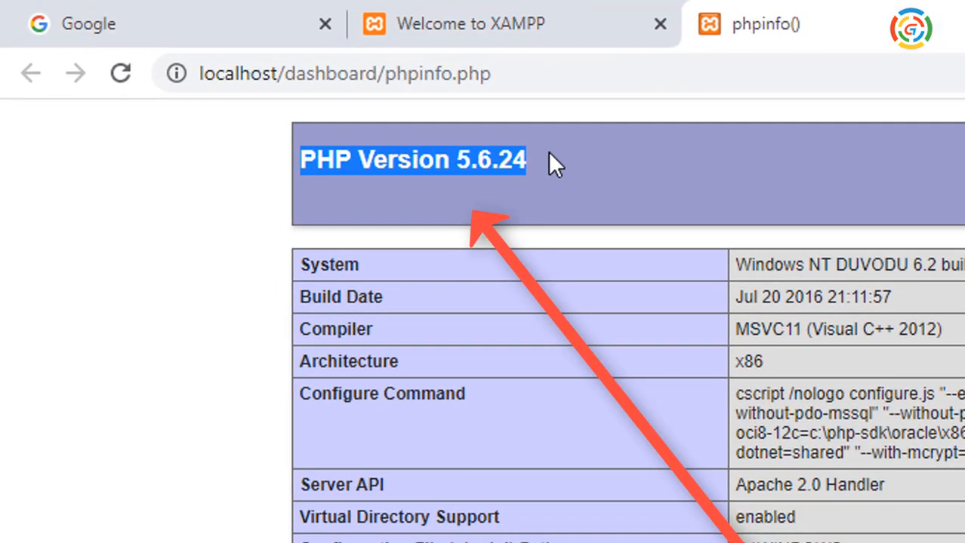
click(548, 153)
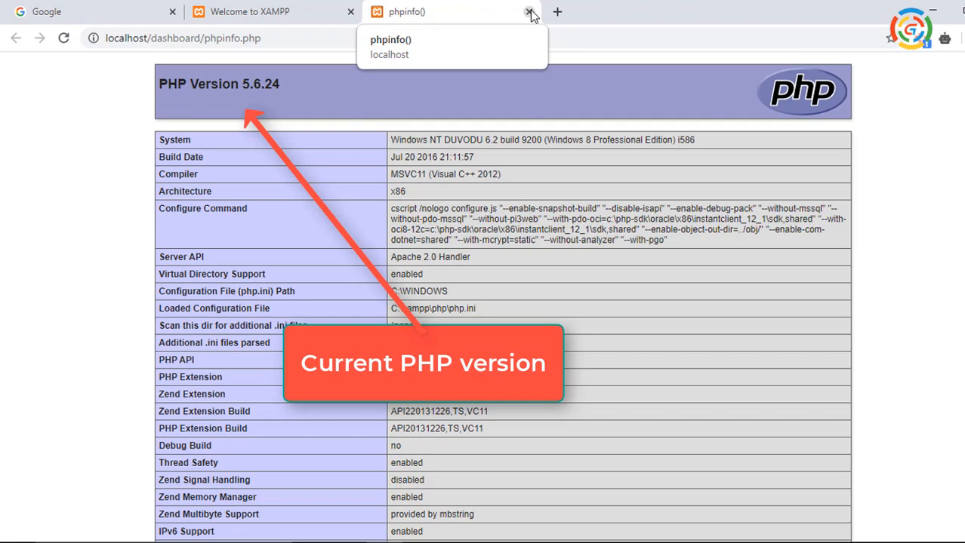
click(531, 16)
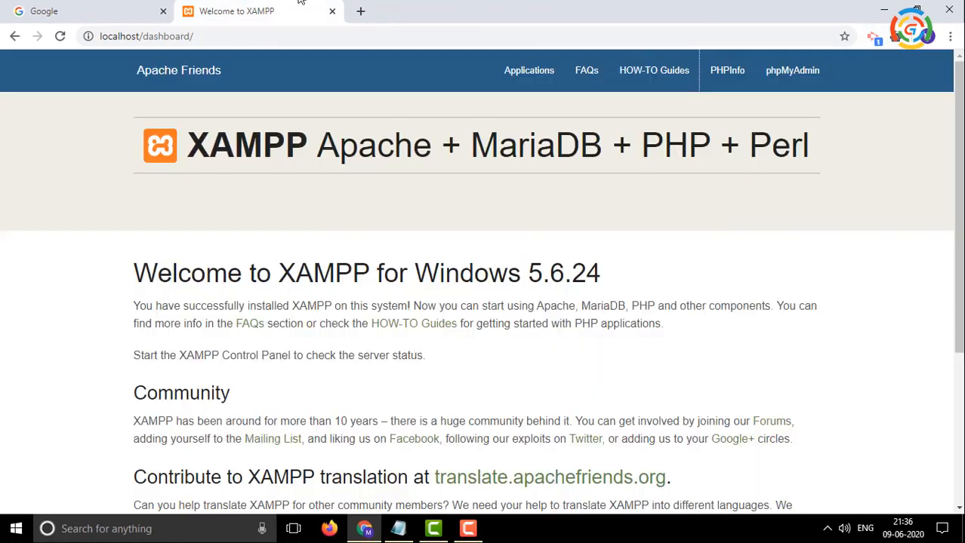
key(ctrl+w)
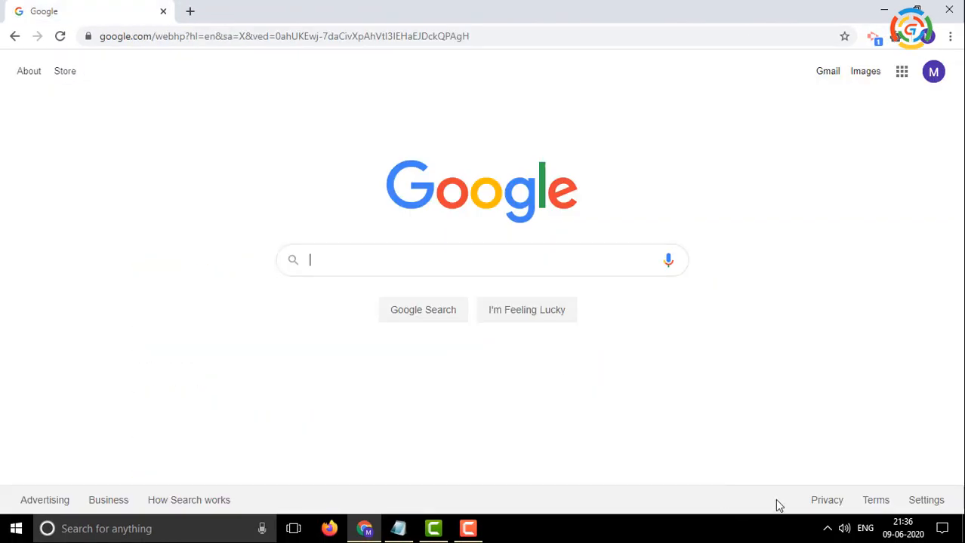
Bring up the XAMPP Control Panel and stop the Apache and MySQL modules.
click(827, 528)
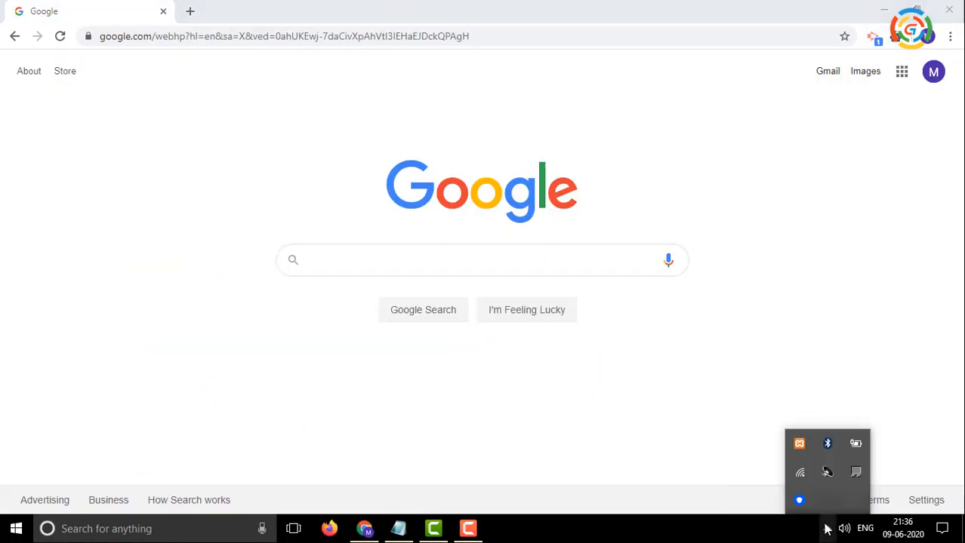
click(805, 449)
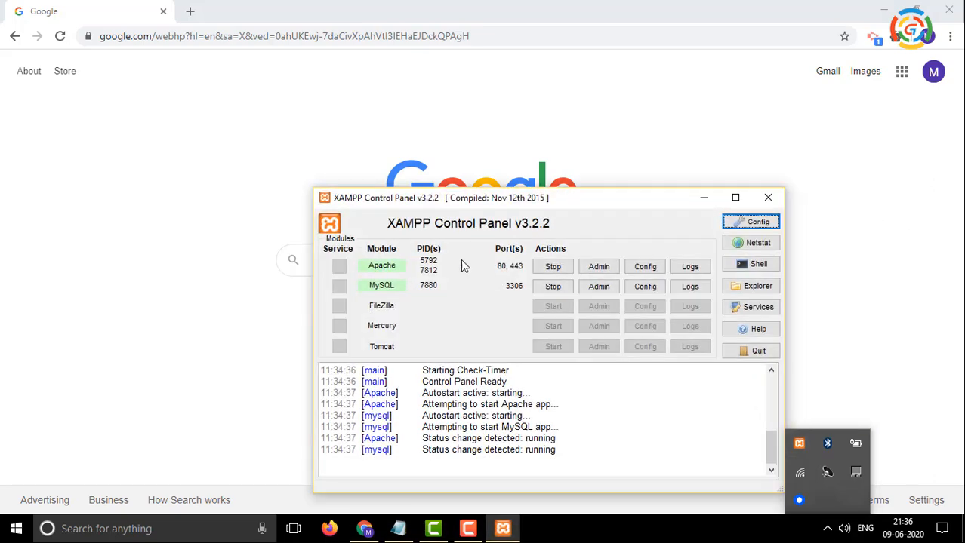
click(551, 267)
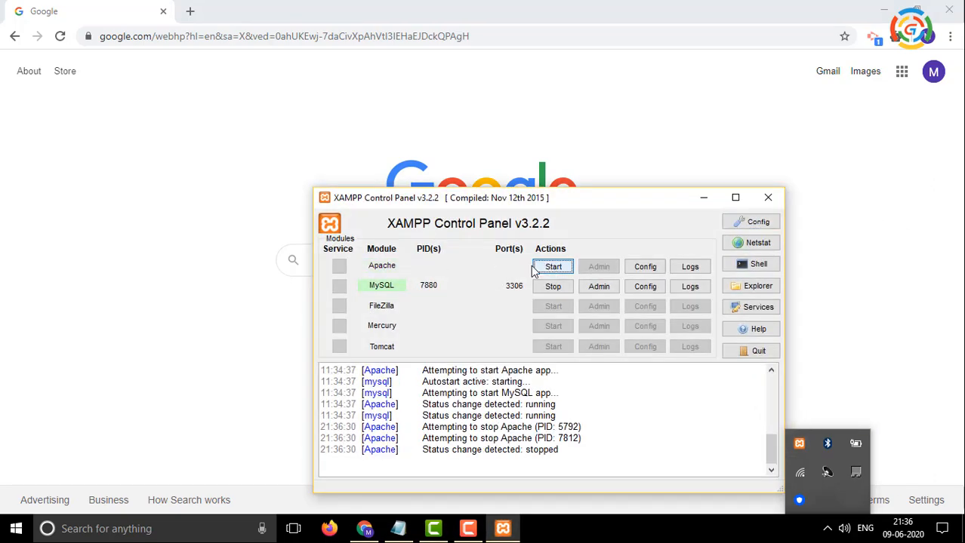
click(550, 287)
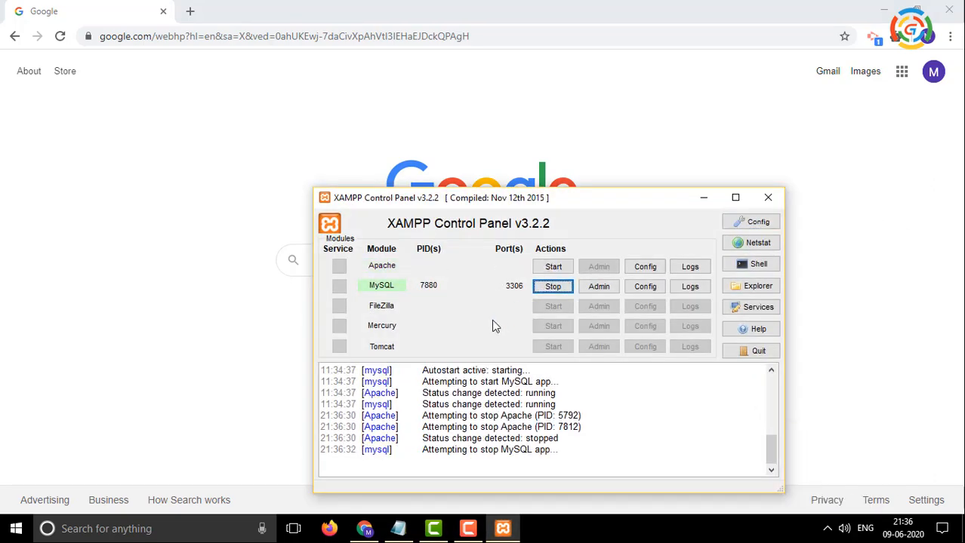
Replace the text of the Notepad note with "Download the updated version".
click(222, 283)
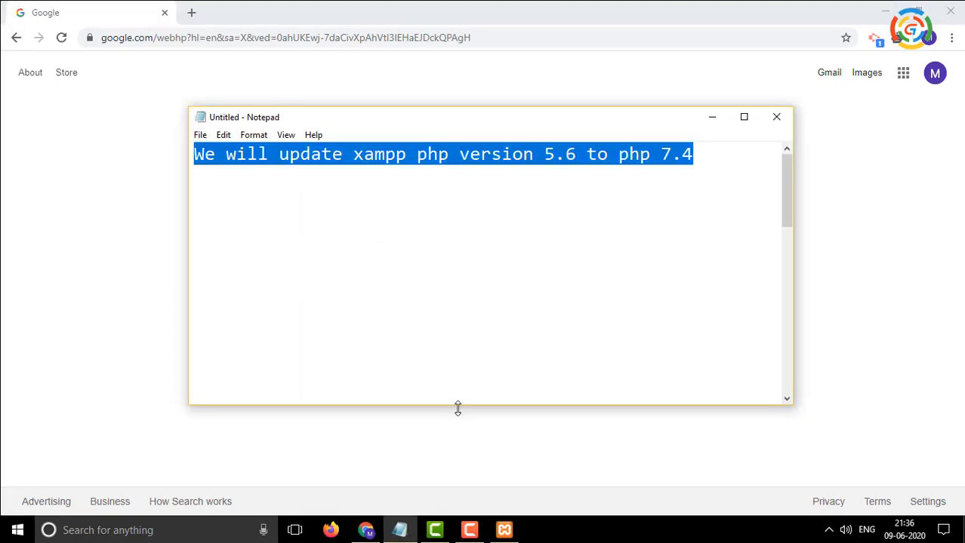
key(Delete)
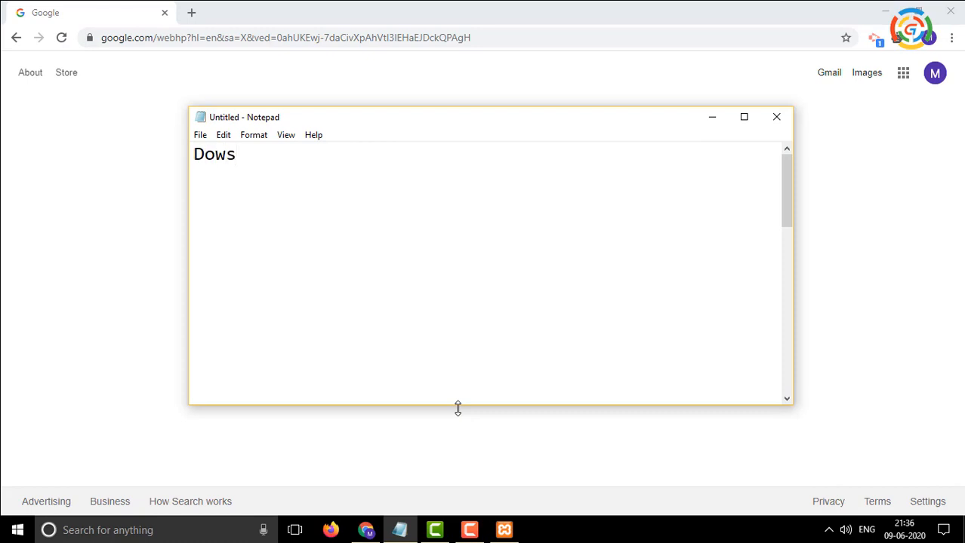
text(Download)
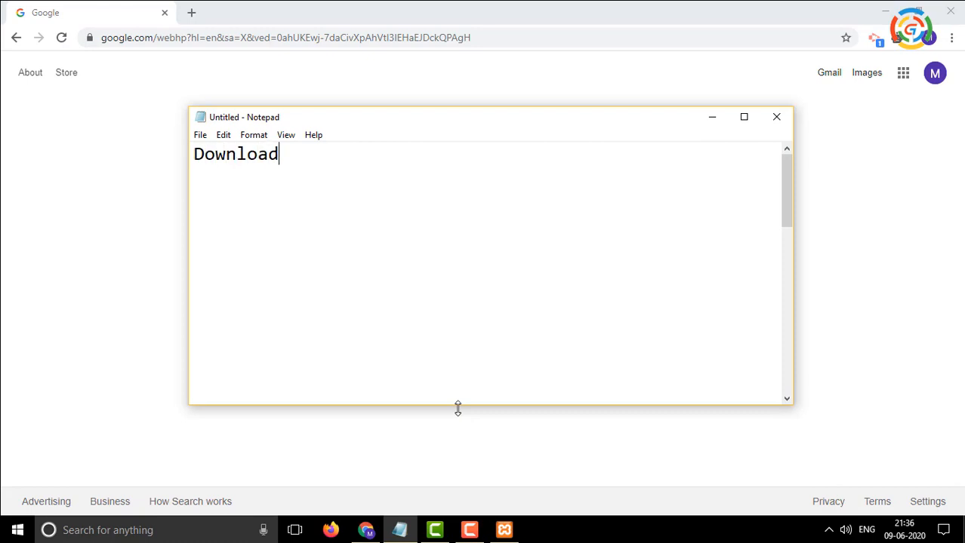
text( the upd)
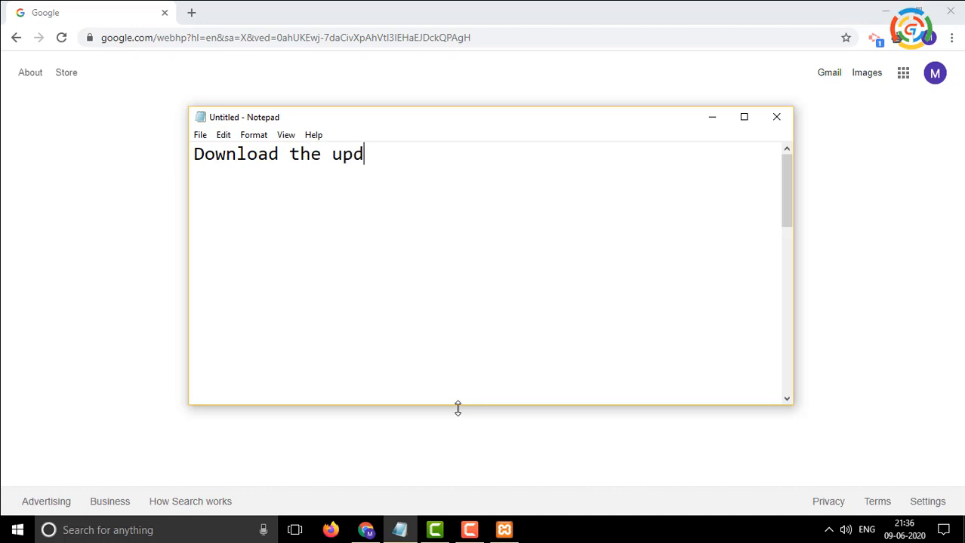
text(ated version)
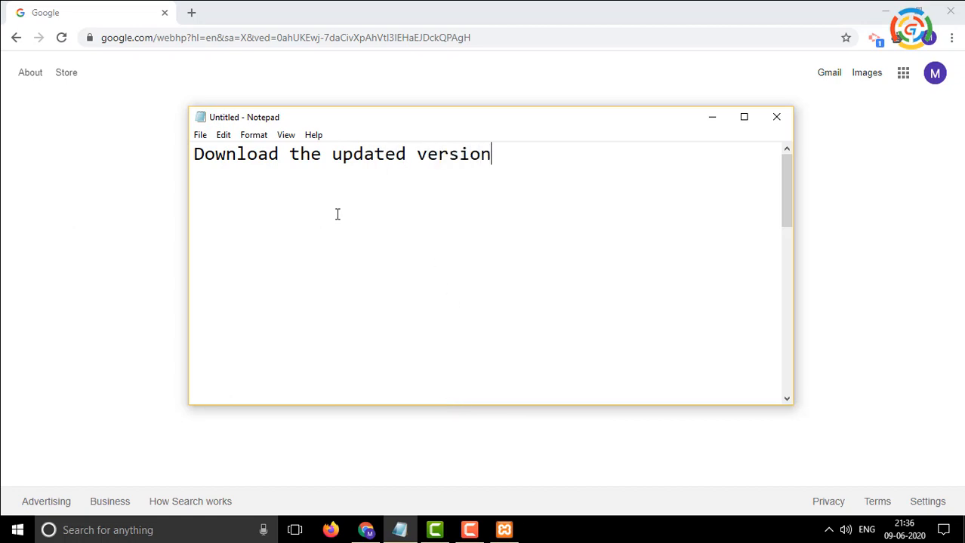
click(162, 225)
Search Google for "xampp" in the browser.
click(378, 264)
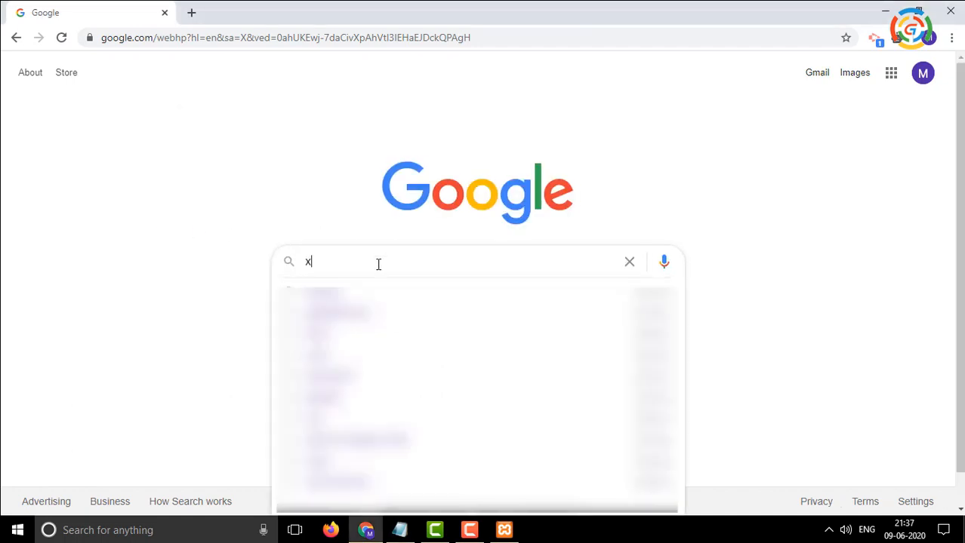
text(x)
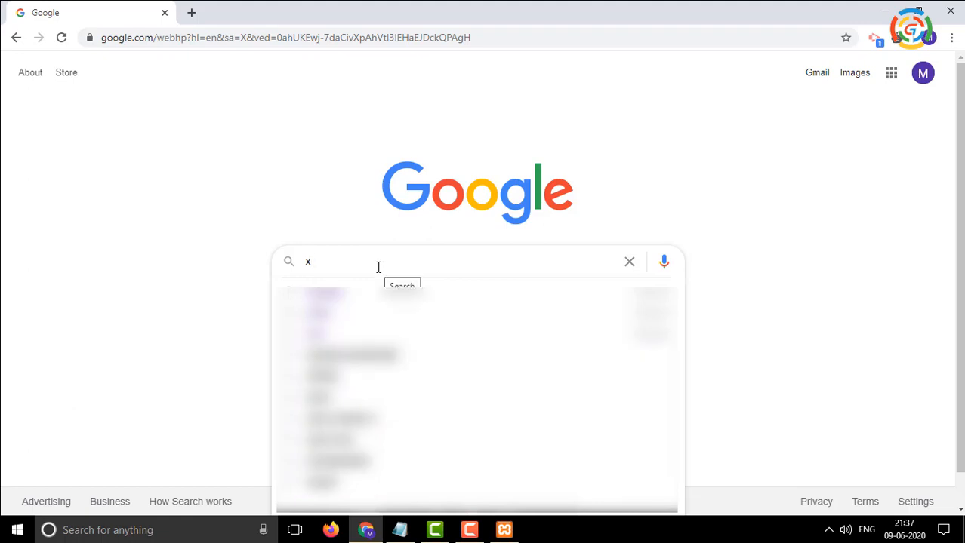
text(amp)
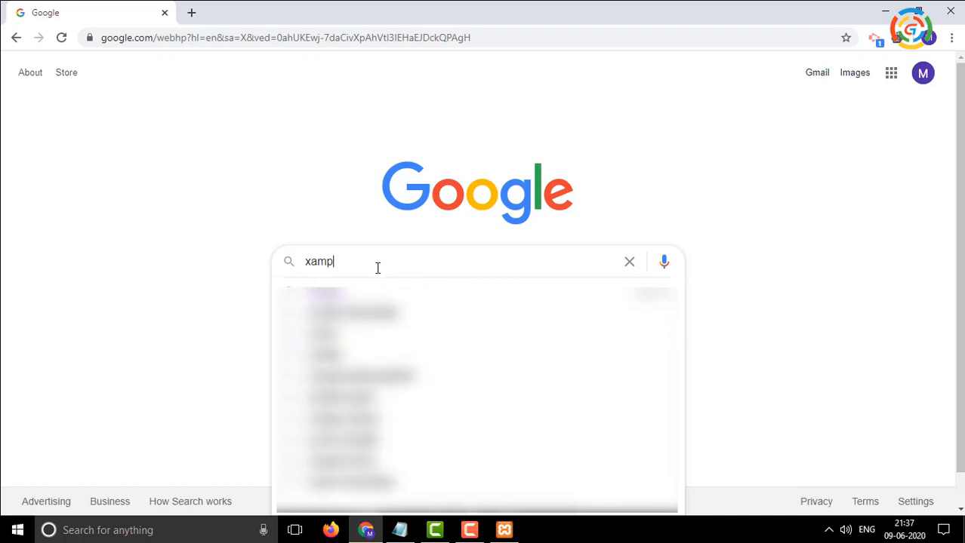
text(p)
key(Return)
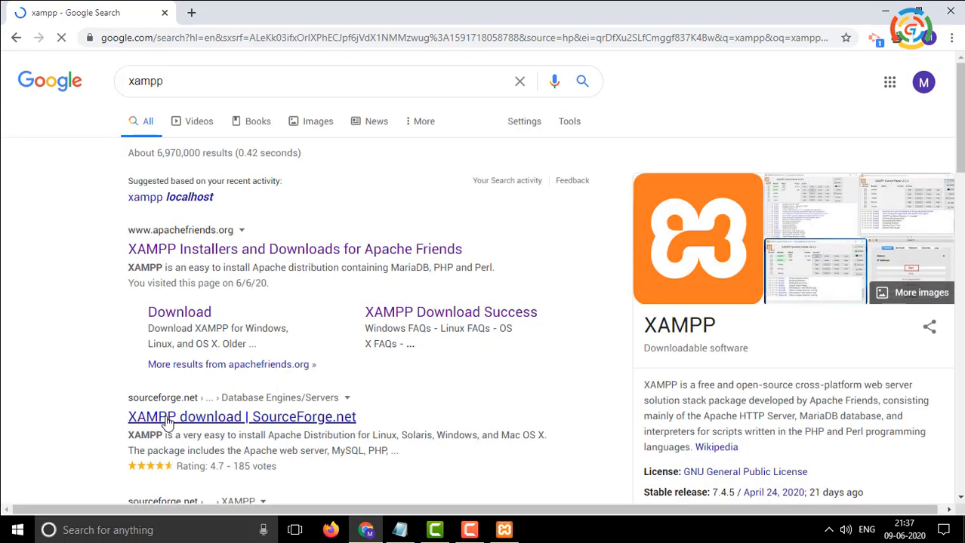
Open the SourceForge XAMPP download result and look through the project page.
click(167, 424)
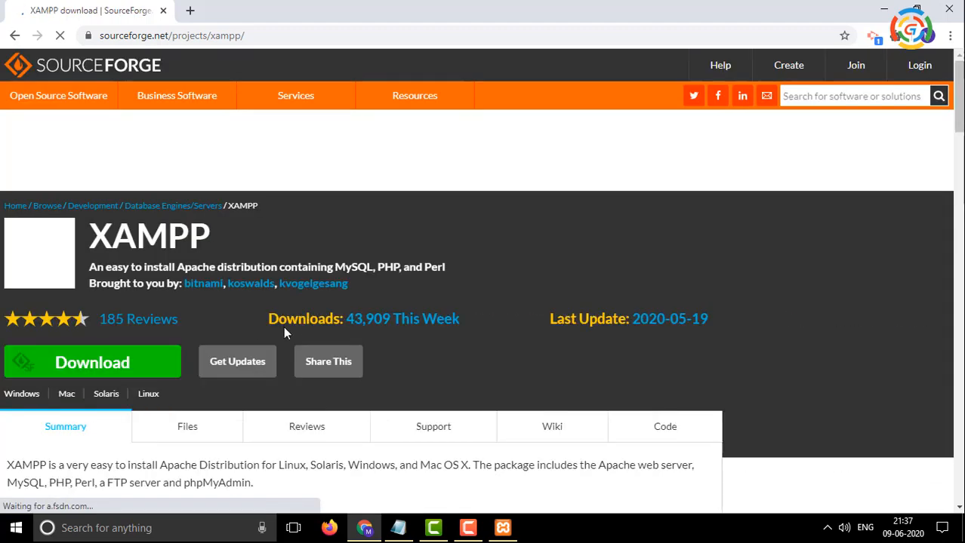
scroll(509, 366, down, 3)
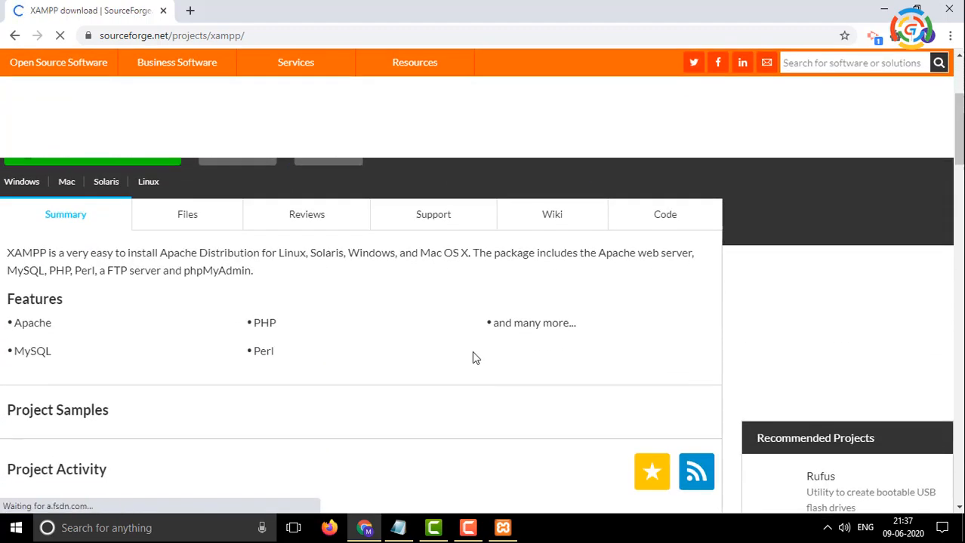
scroll(472, 356, down, 3)
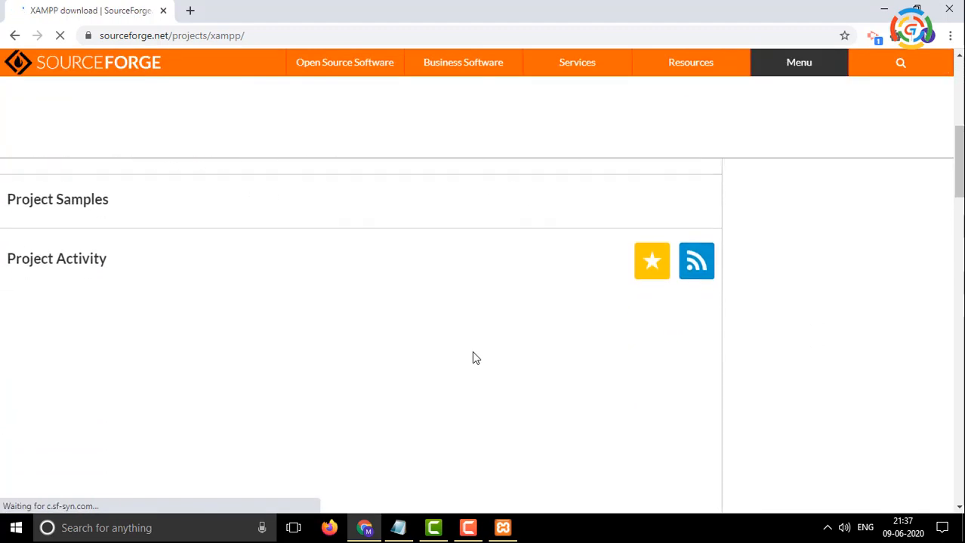
scroll(474, 357, down, 3)
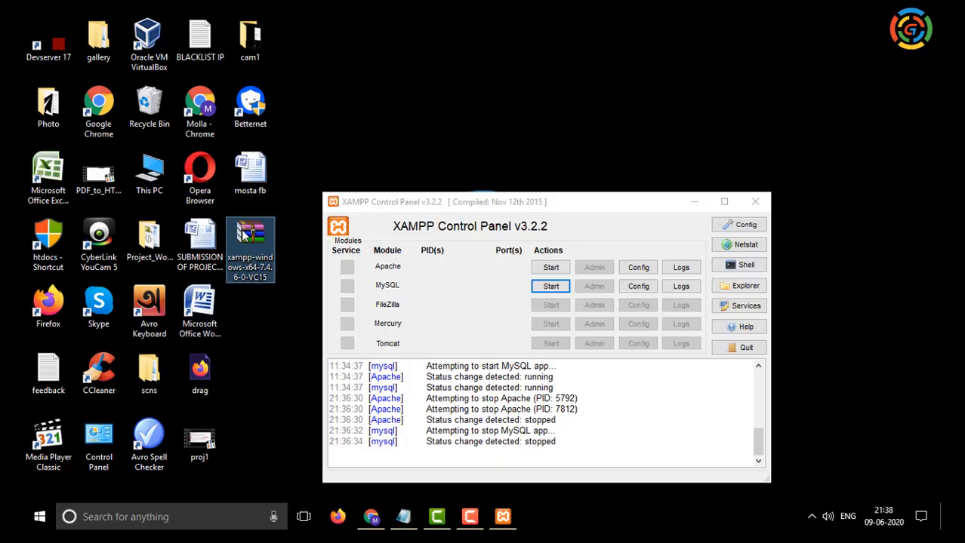
Extract the xampp-windows-x64-7.4.6-0-VC15 archive directly onto the desktop.
right_click(244, 236)
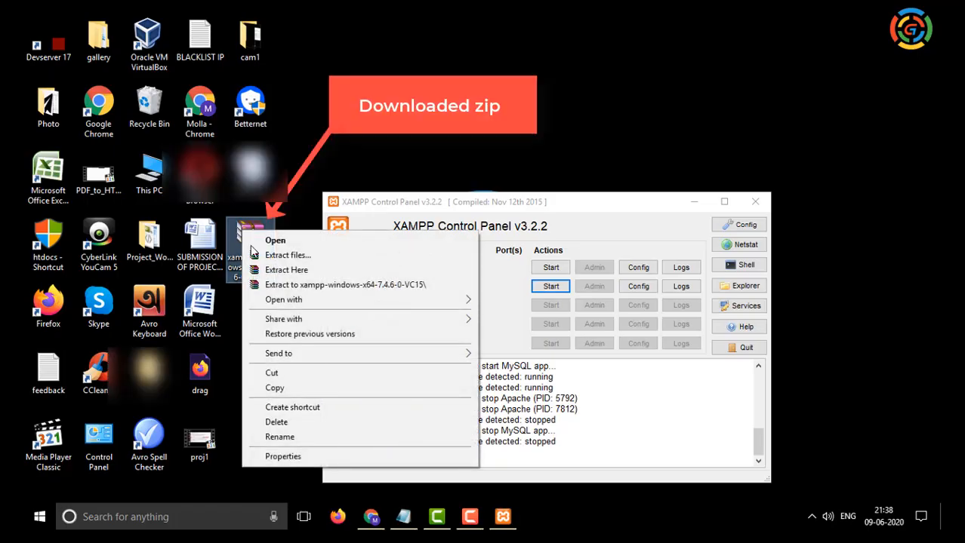
click(279, 270)
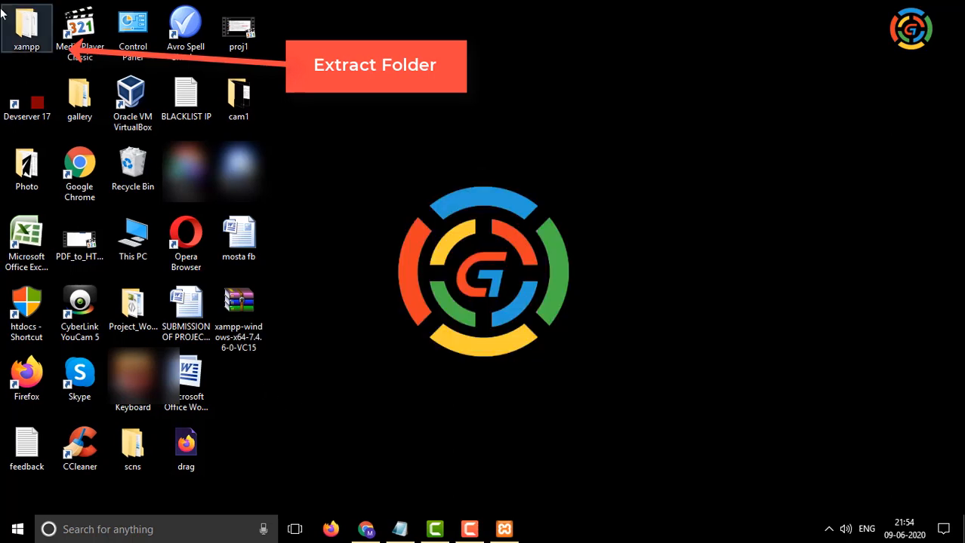
Copy the php folder from the extracted xampp folder on the desktop and close that folder window.
double_click(26, 30)
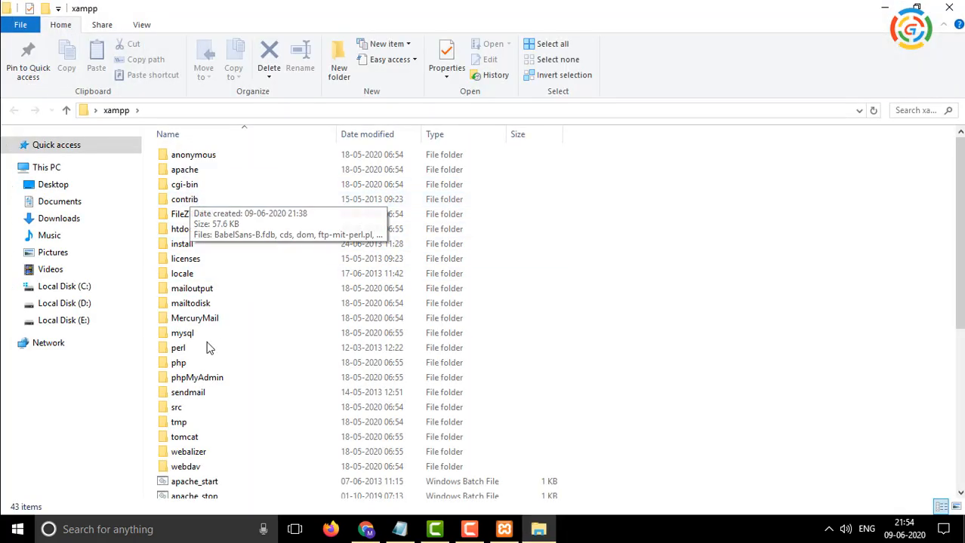
click(180, 364)
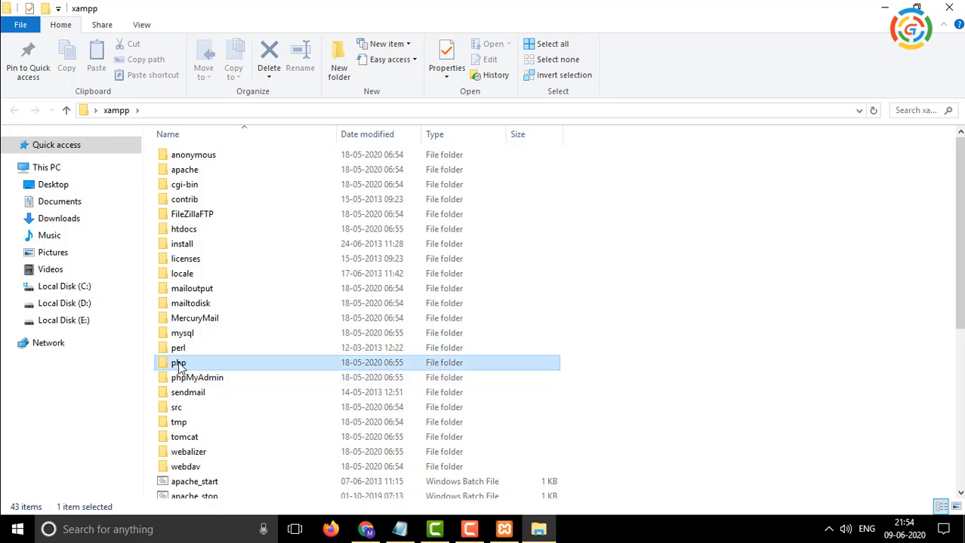
key(ctrl+c)
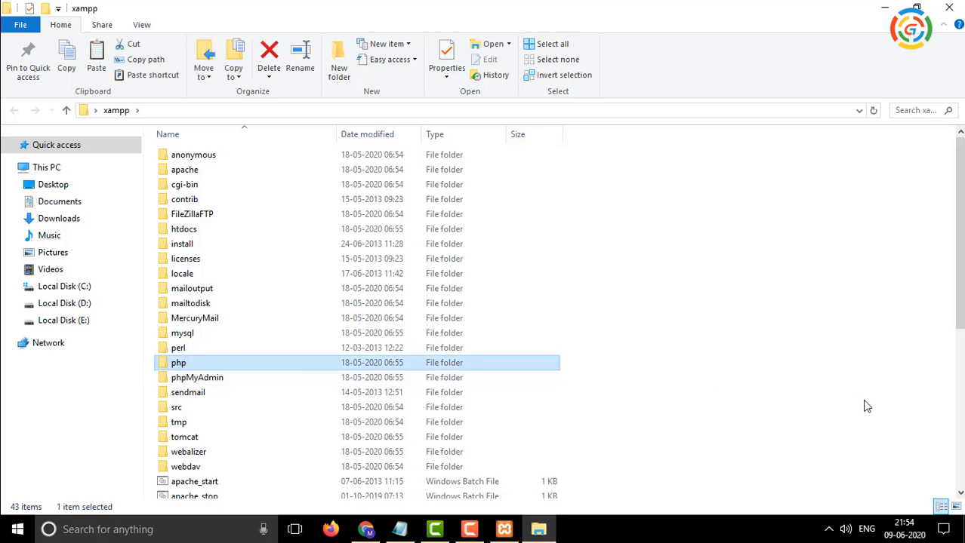
click(960, 2)
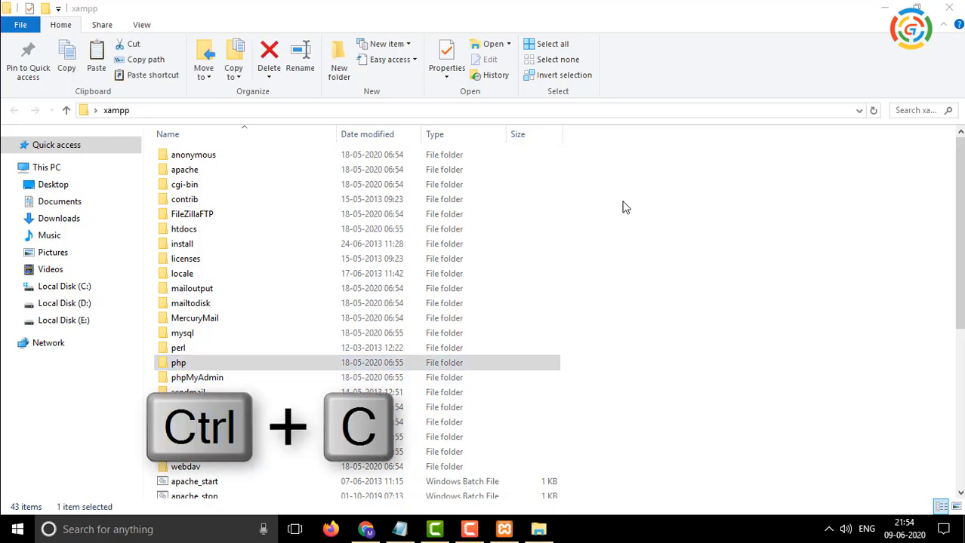
click(948, 9)
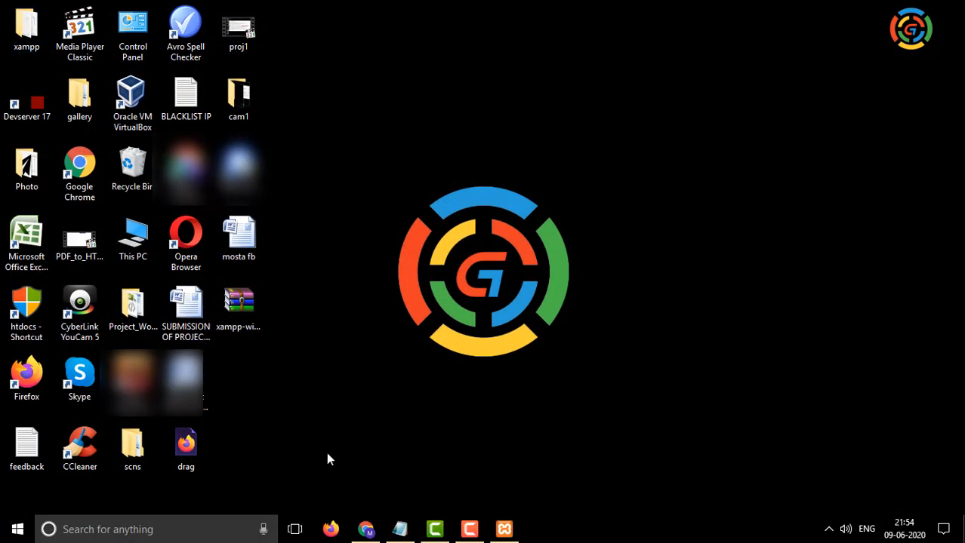
In C:\xampp, rename the existing php folder to php_old and paste the copied php folder beside it.
double_click(130, 248)
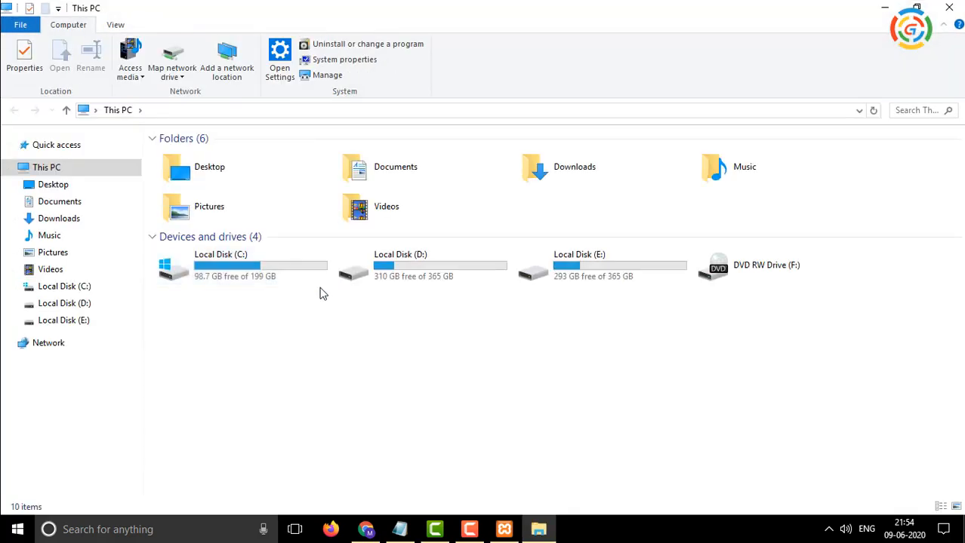
double_click(271, 273)
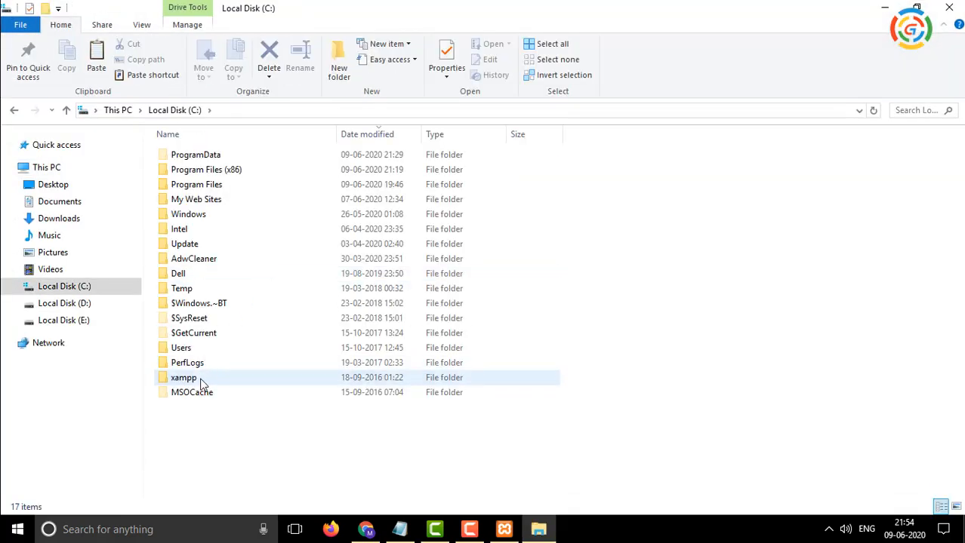
double_click(185, 378)
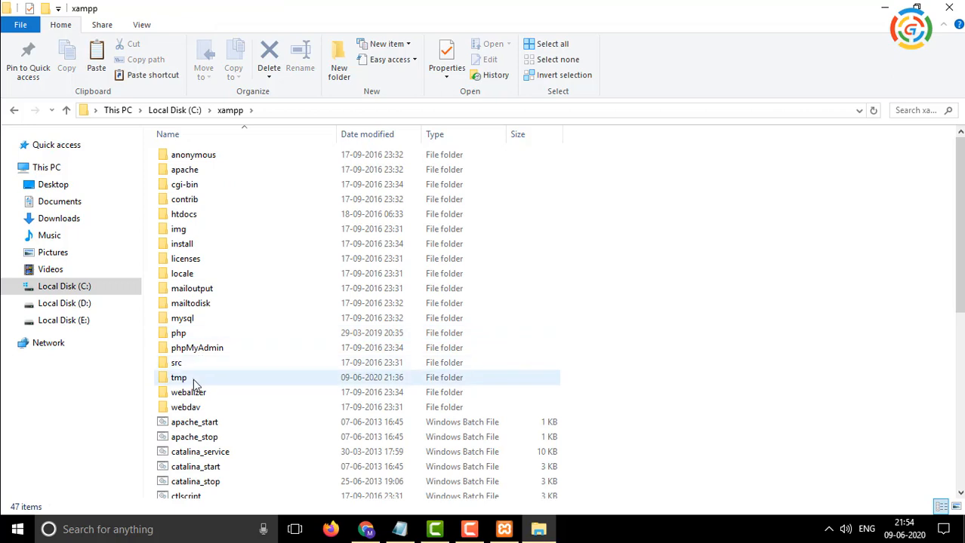
click(189, 335)
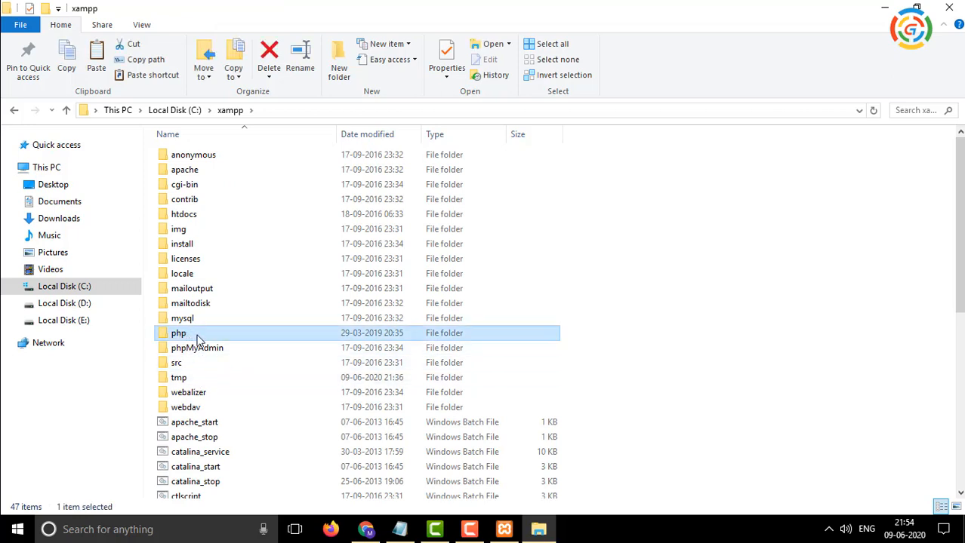
click(198, 339)
click(199, 338)
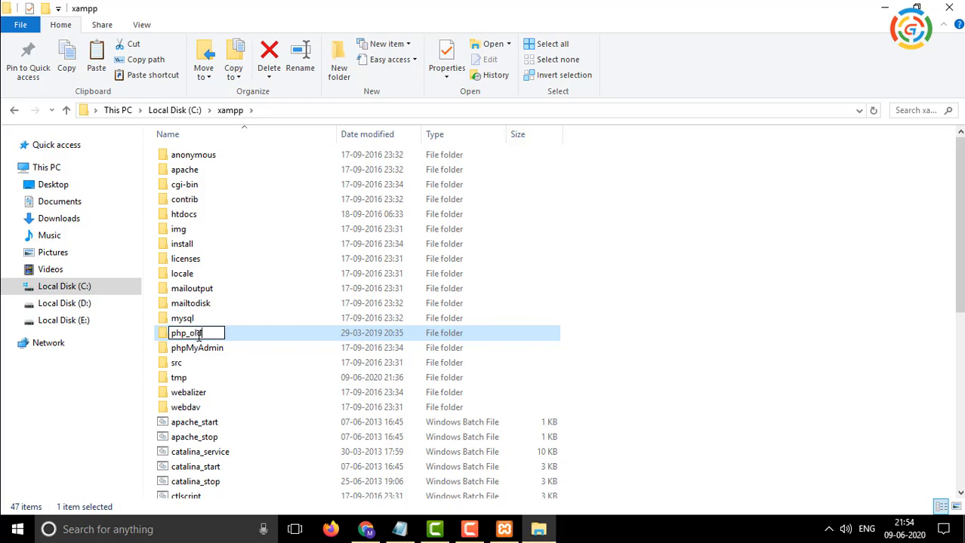
key(Return)
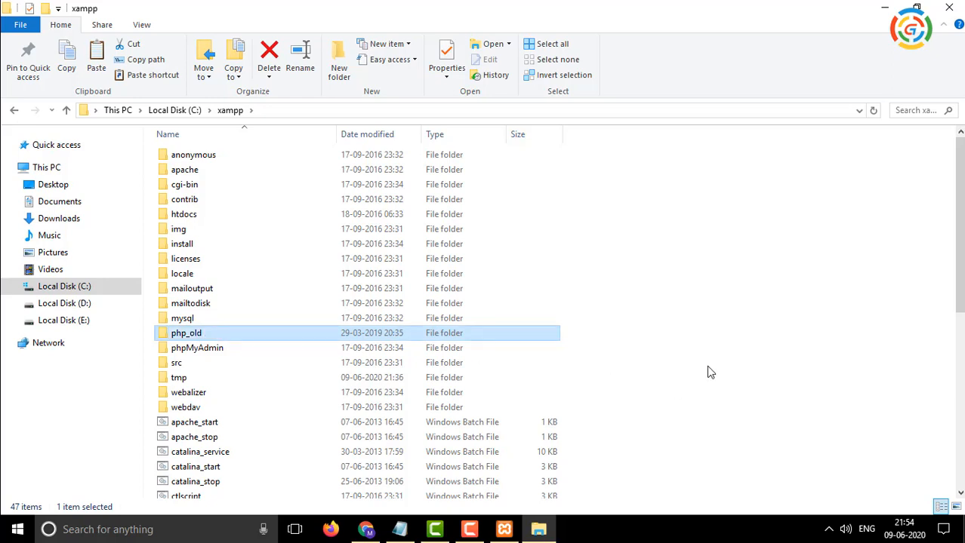
click(659, 372)
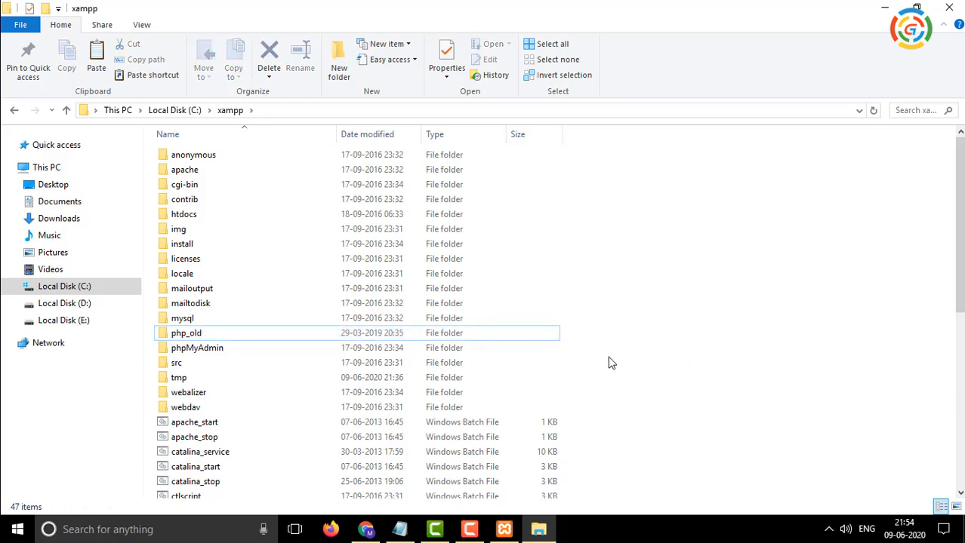
key(ctrl+v)
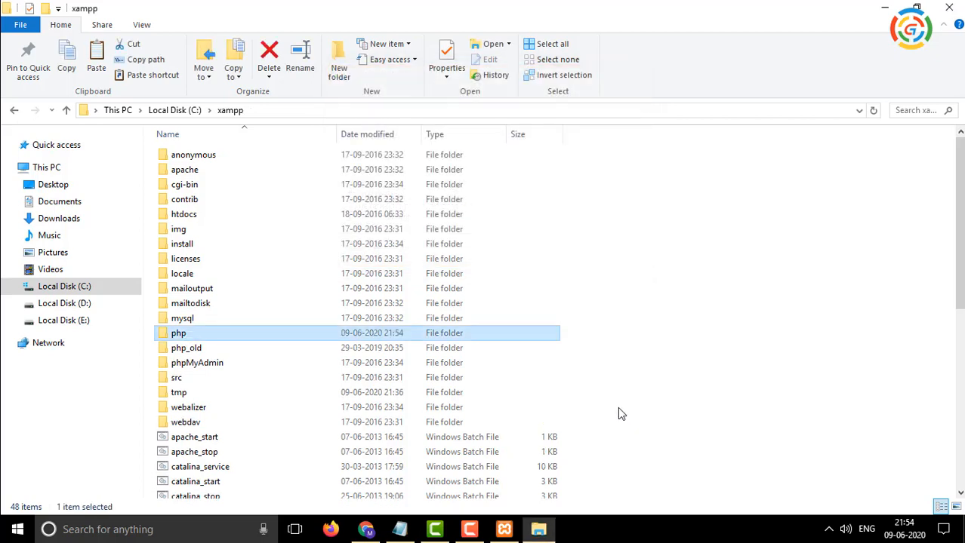
Open the php configuration settings file from the new C:\xampp\php folder in WordPad.
double_click(178, 316)
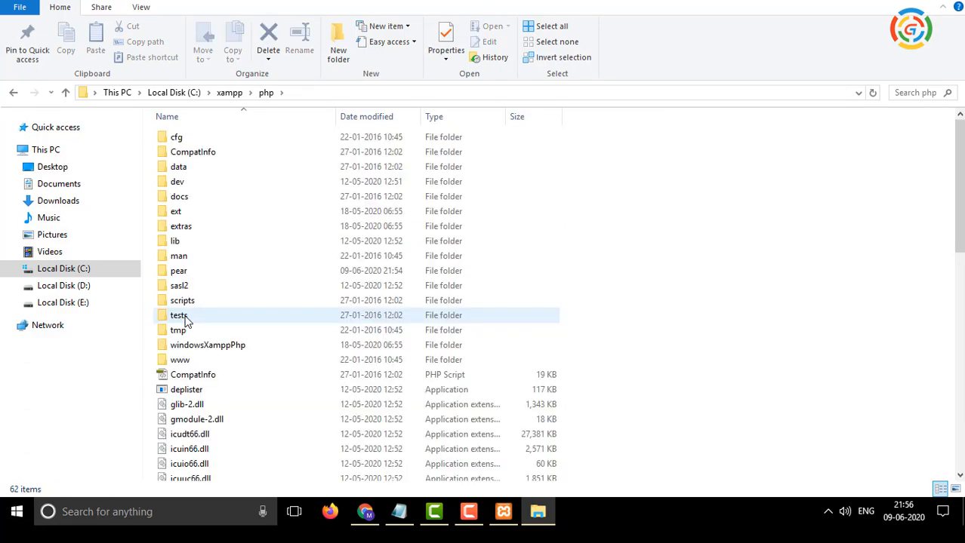
text(php)
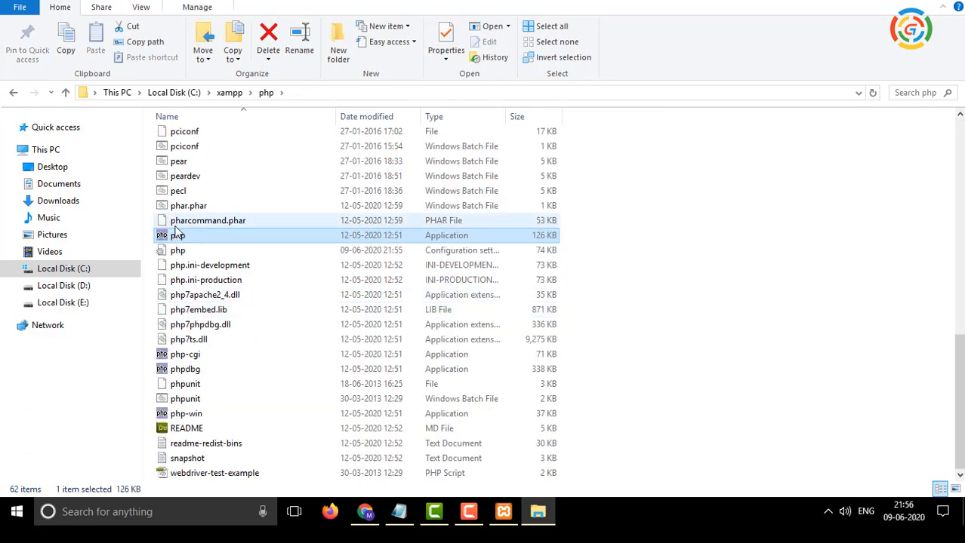
double_click(204, 255)
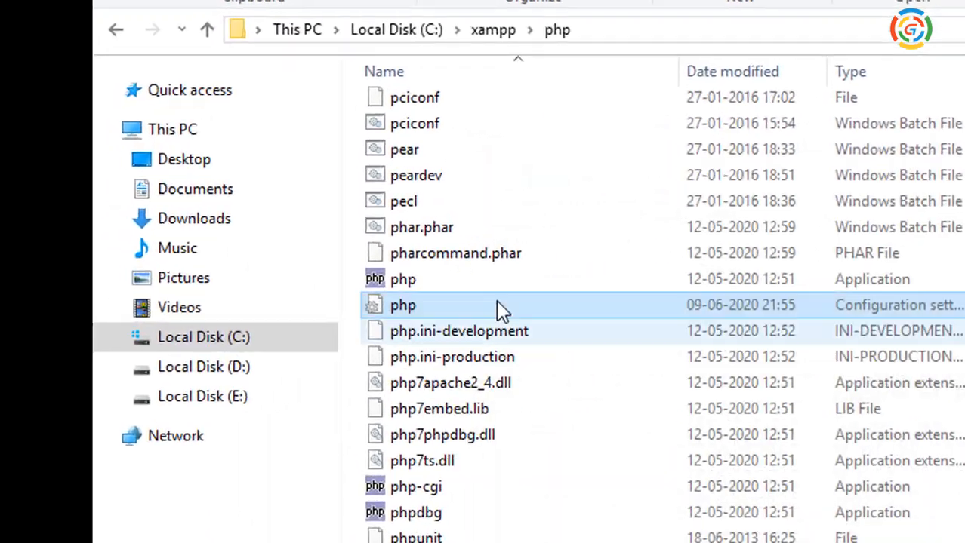
right_click(417, 308)
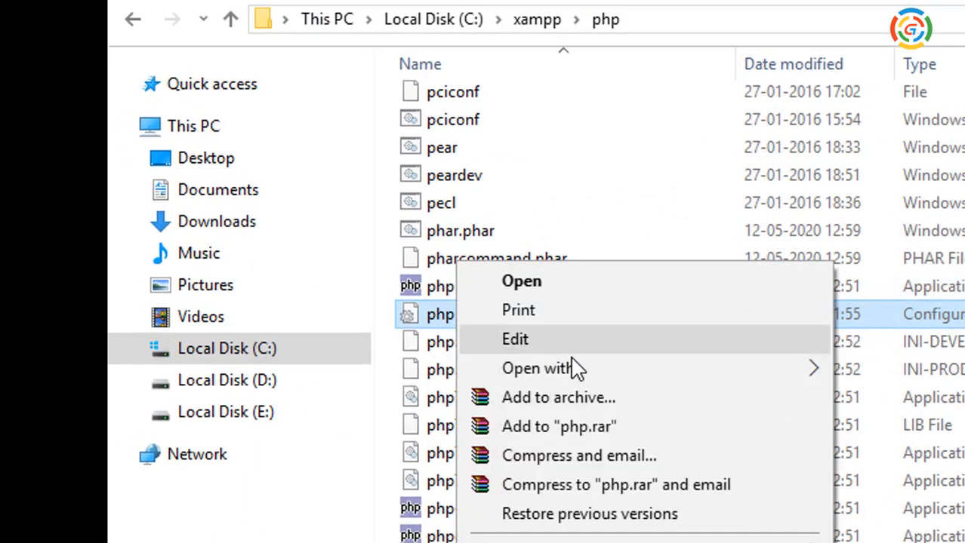
mouse_move(790, 377)
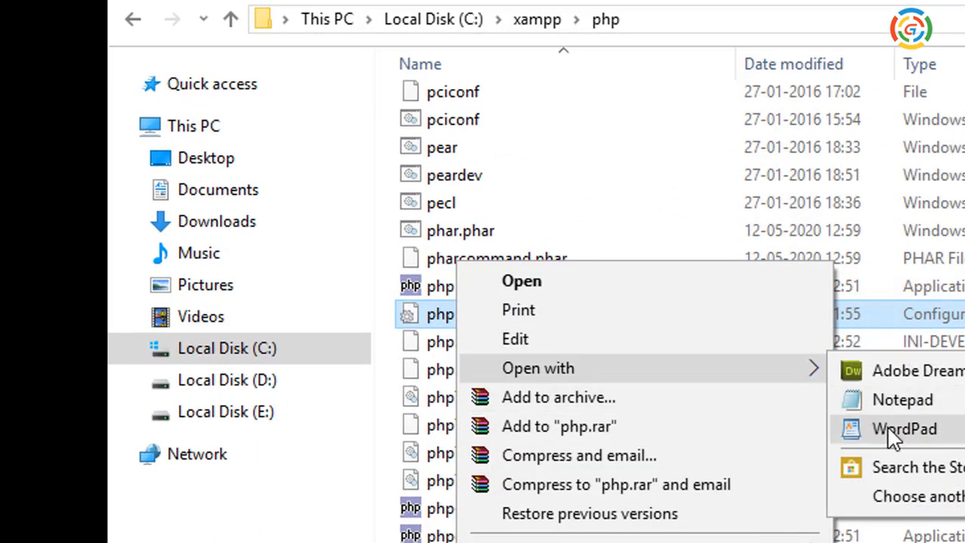
click(868, 431)
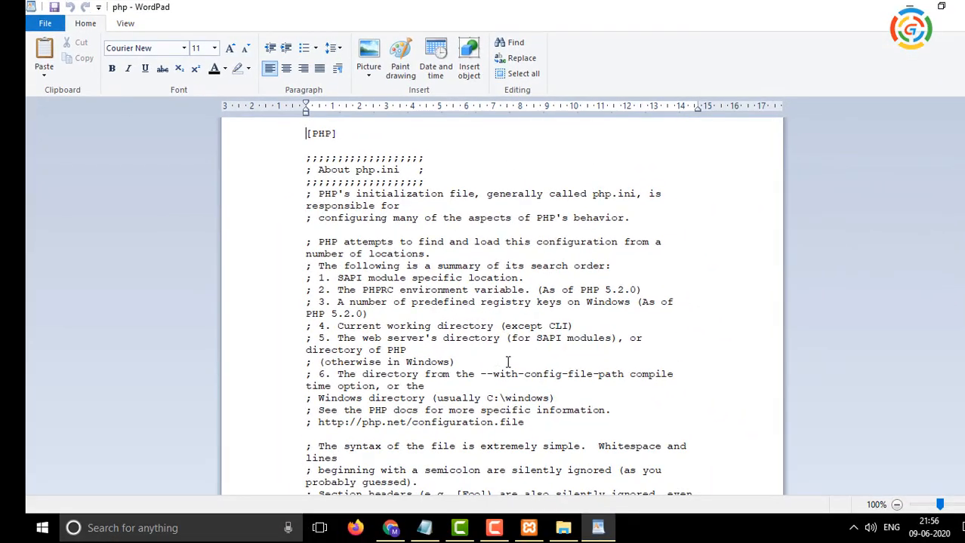
Search the file for "xampp" and change the include_path value to C:\xampp\php\PEAR.
key(ctrl+f)
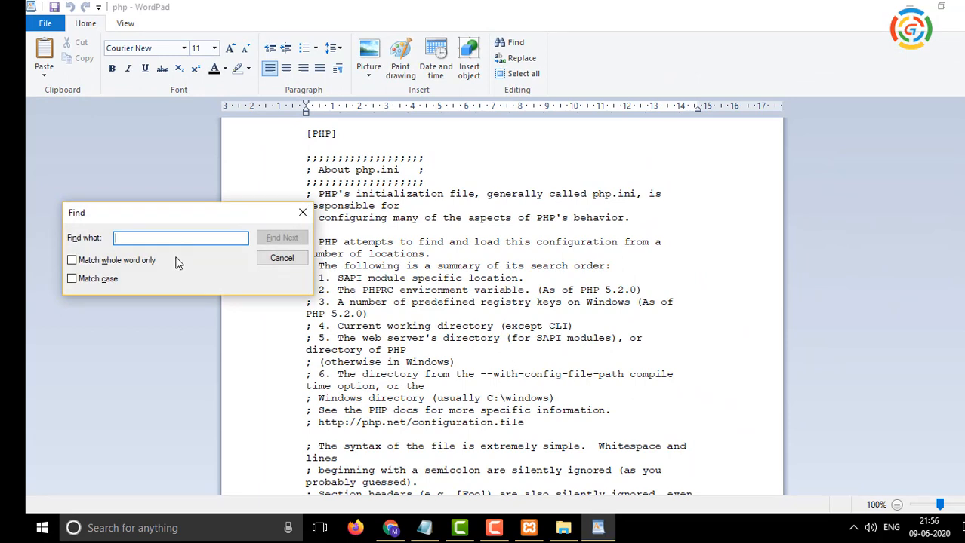
text(xampp)
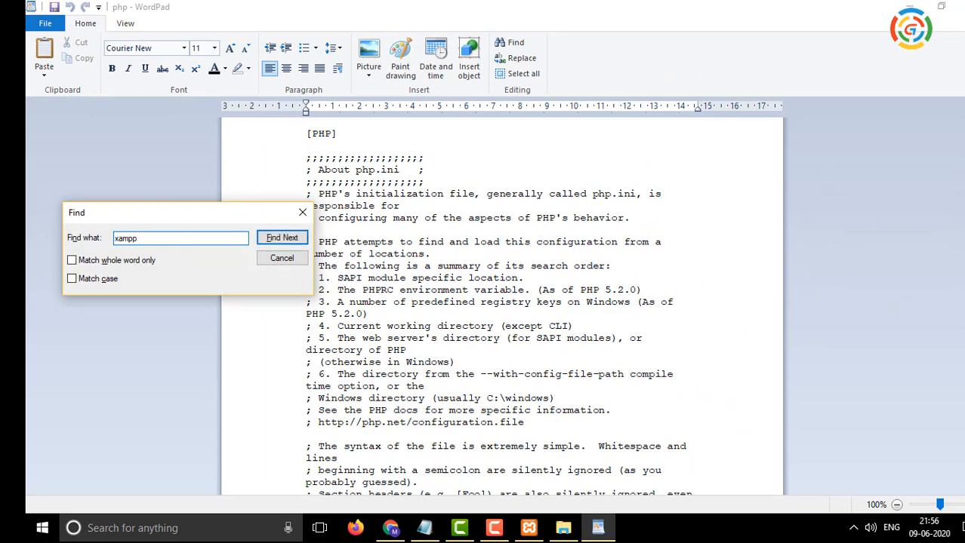
drag(211, 214, 789, 178)
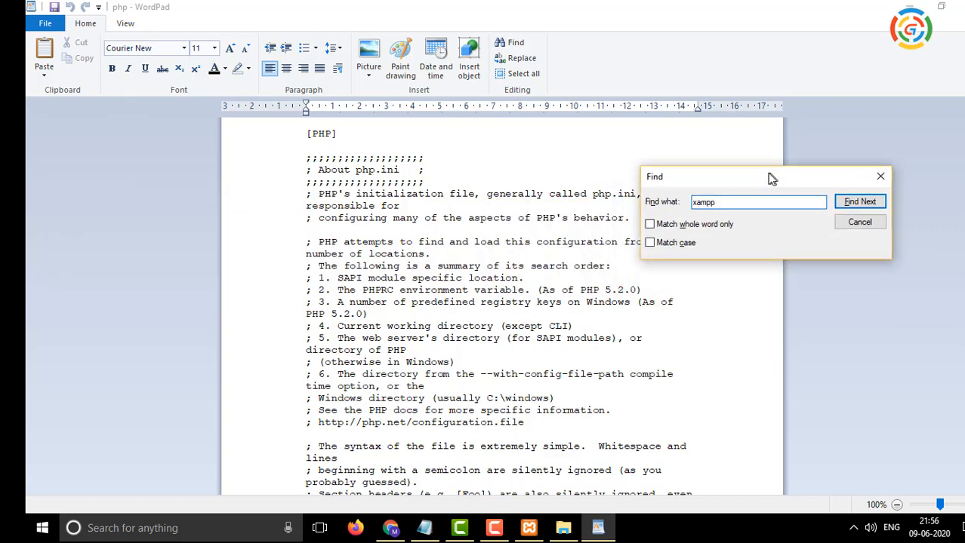
click(858, 202)
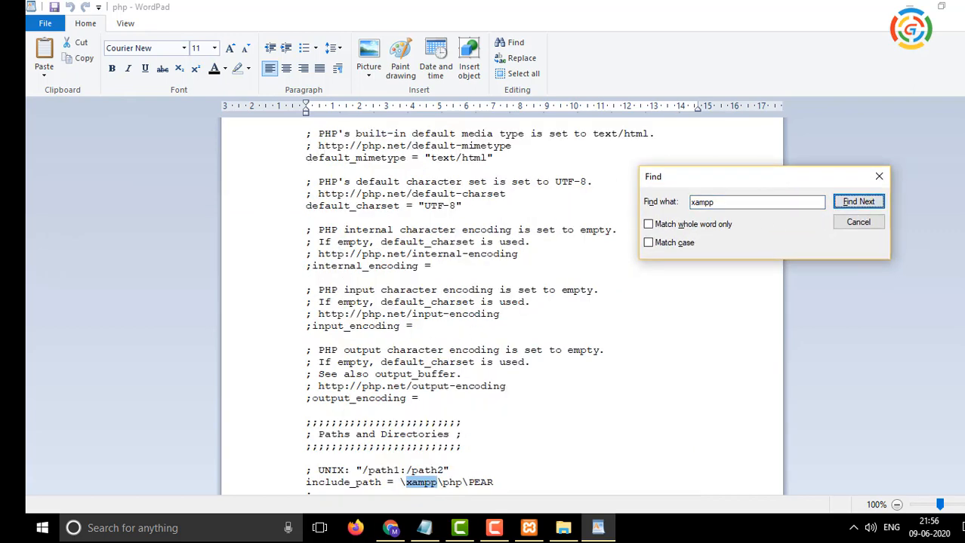
click(402, 483)
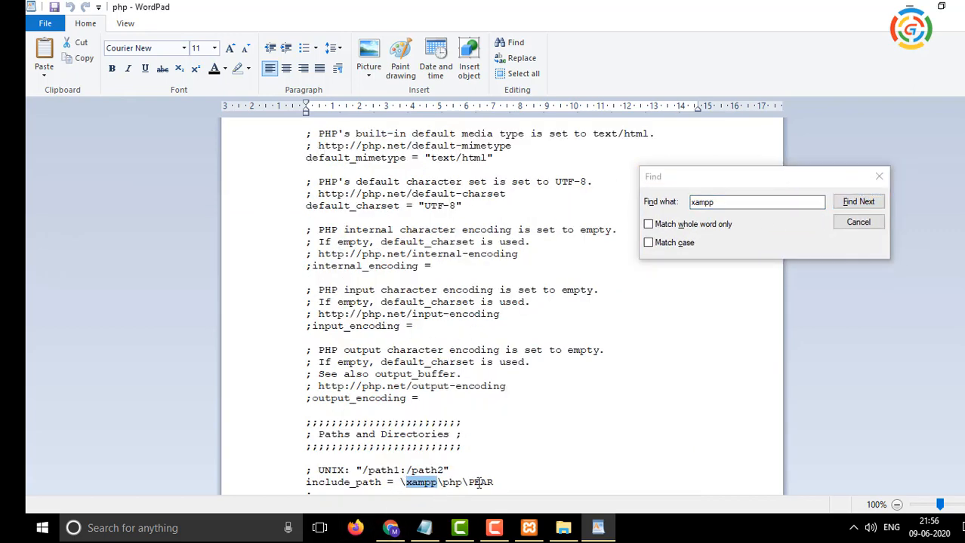
click(401, 483)
text(C:)
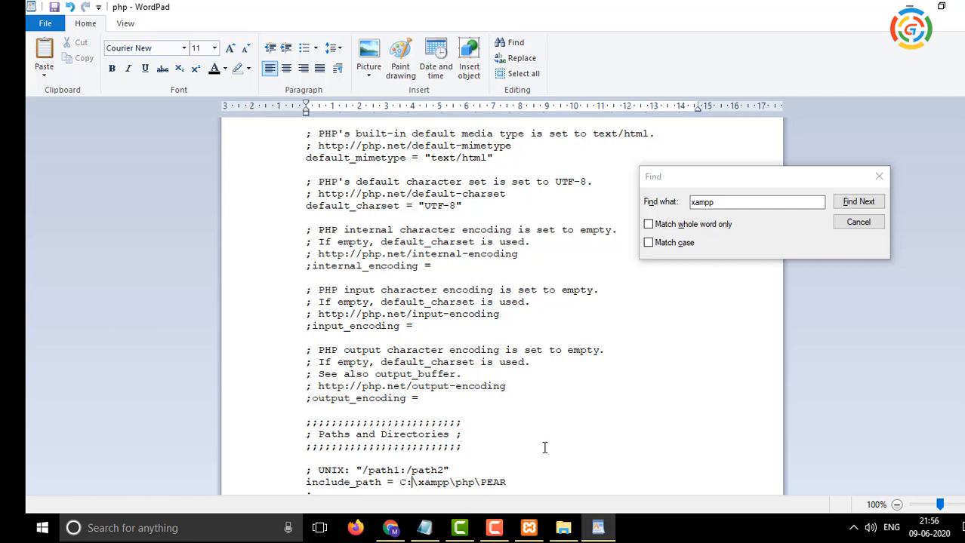
Find the extension_dir entry through the "xampp" search and set its path to "C:\xampp\php\ext".
click(865, 204)
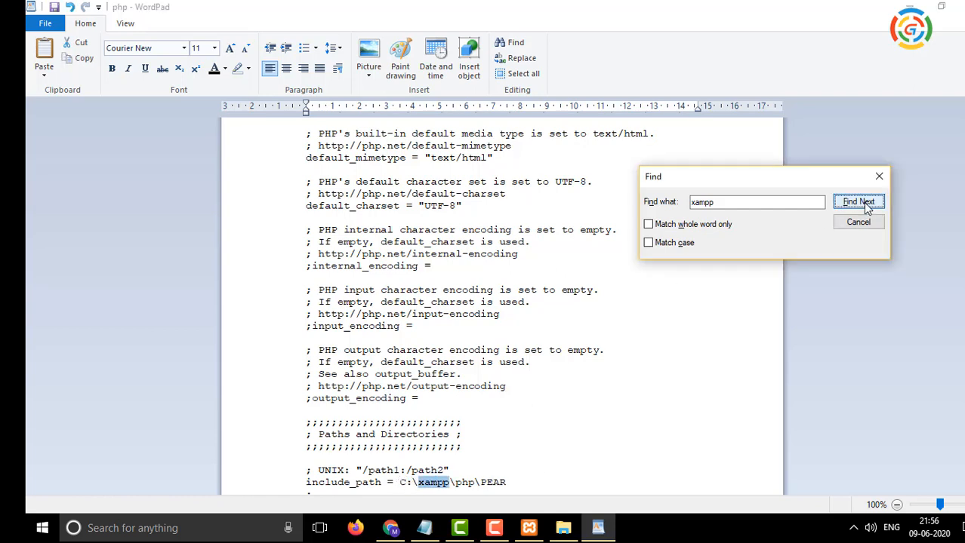
click(859, 202)
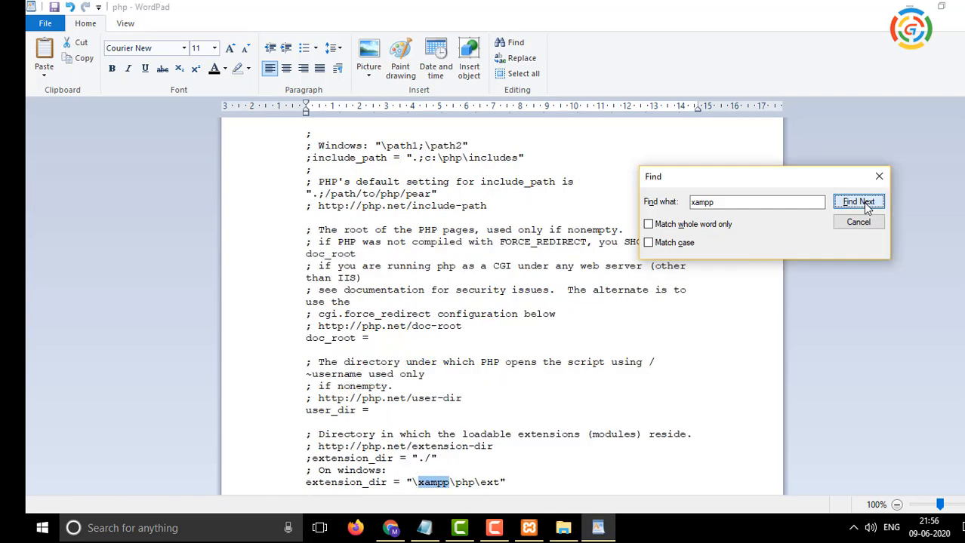
click(423, 485)
click(410, 484)
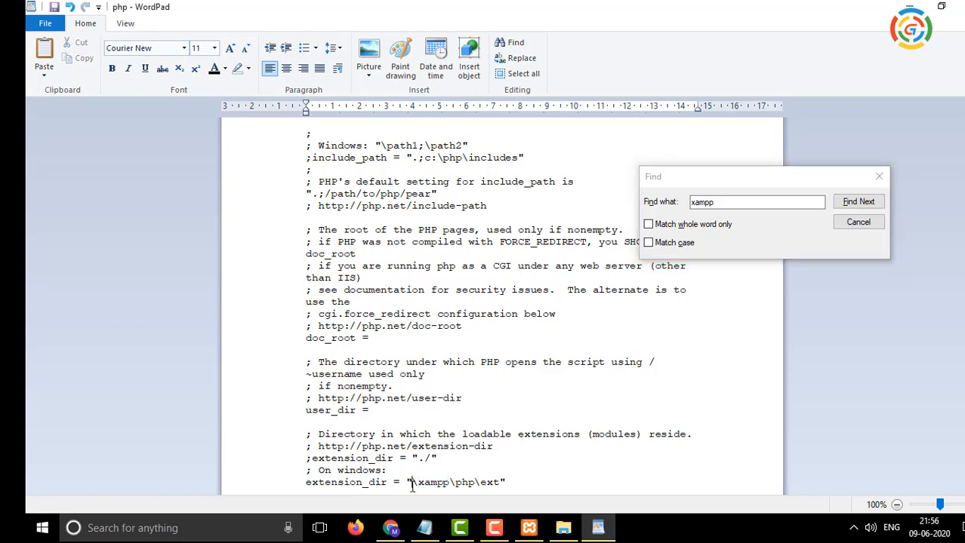
text(C:)
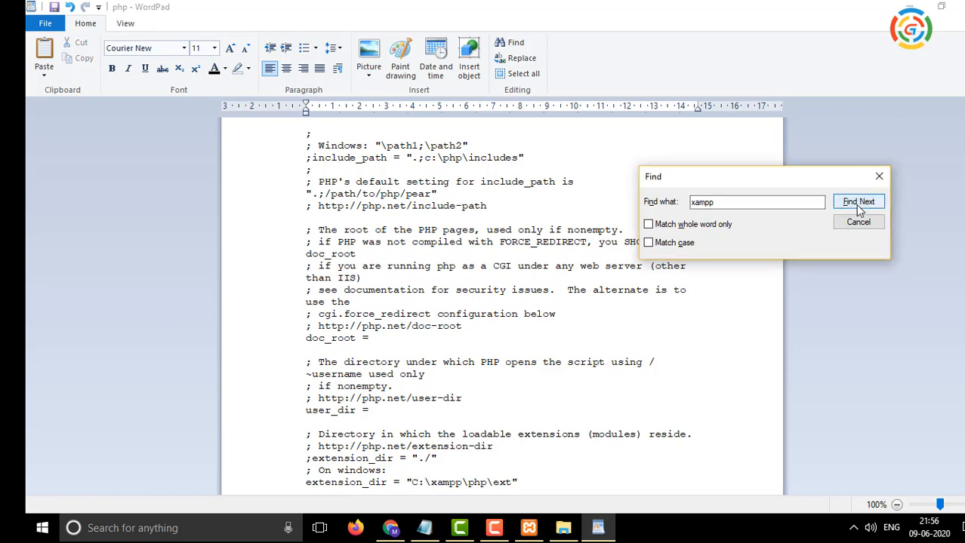
Find the upload_tmp_dir entry through the "xampp" search and set its path to "C:\xampp\tmp".
click(858, 202)
click(858, 205)
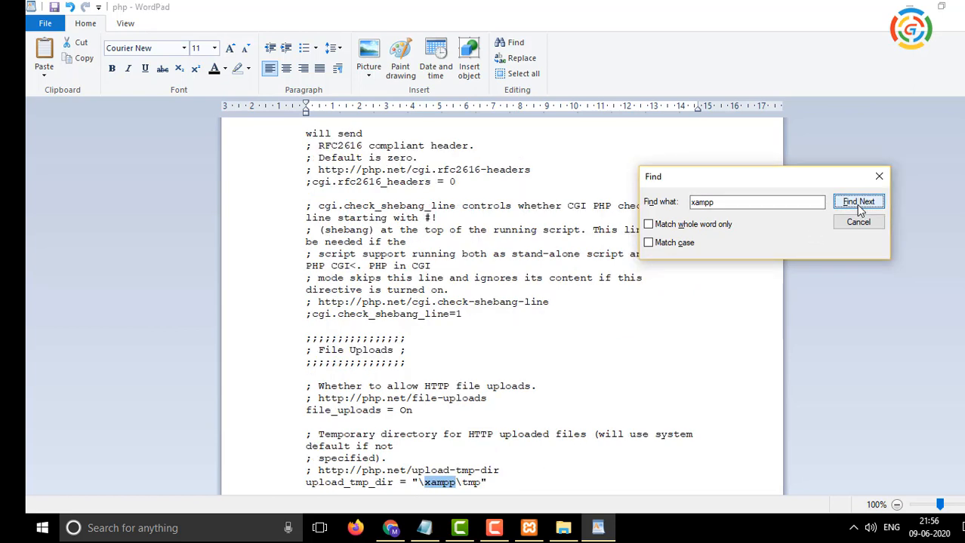
click(418, 483)
click(418, 484)
text(C:)
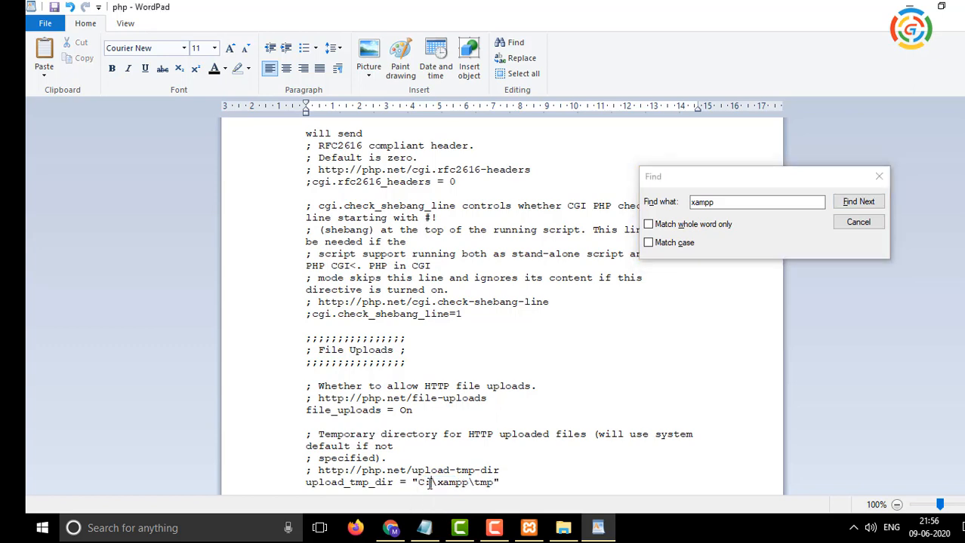
Find the error_log entry through the "xampp" search and set its path to "C:\xampp\php\logs\php_error_log".
click(846, 204)
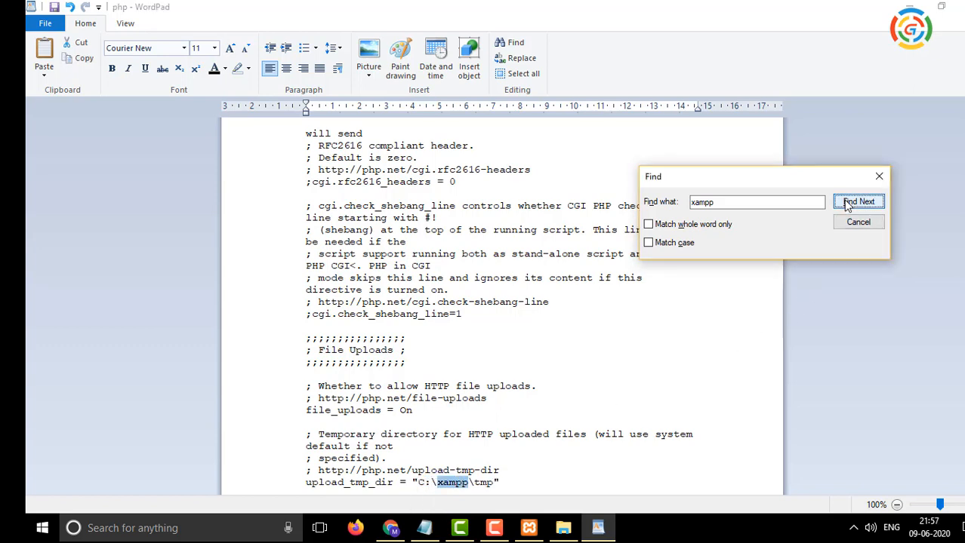
click(847, 205)
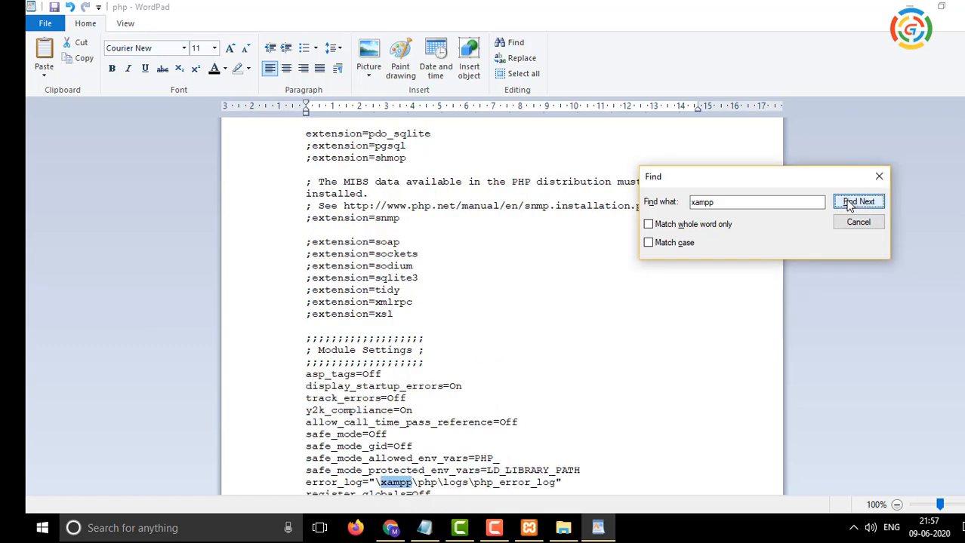
click(377, 482)
text(C:)
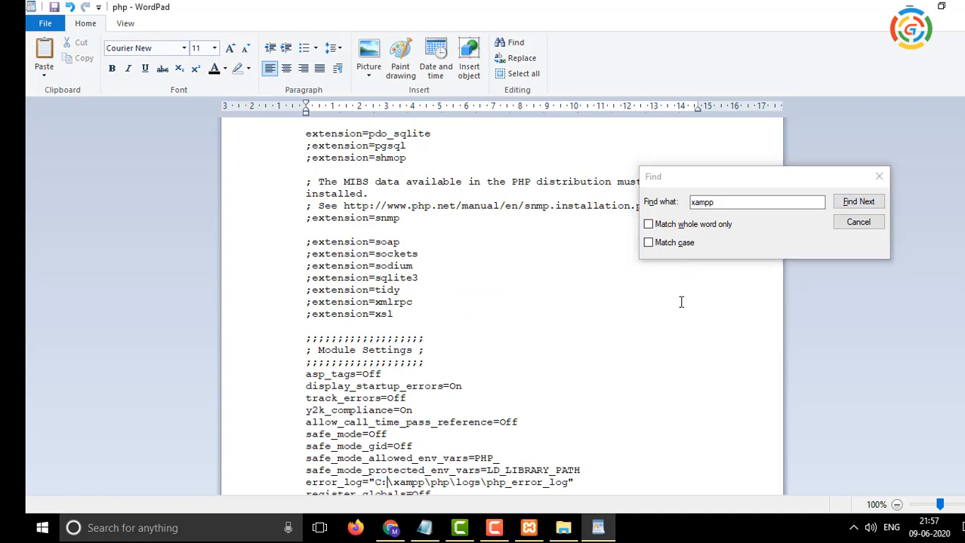
Find the browscap entry through the "xampp" search and set its path to "C:\xampp\php\extras\browscap.ini".
click(858, 202)
click(857, 202)
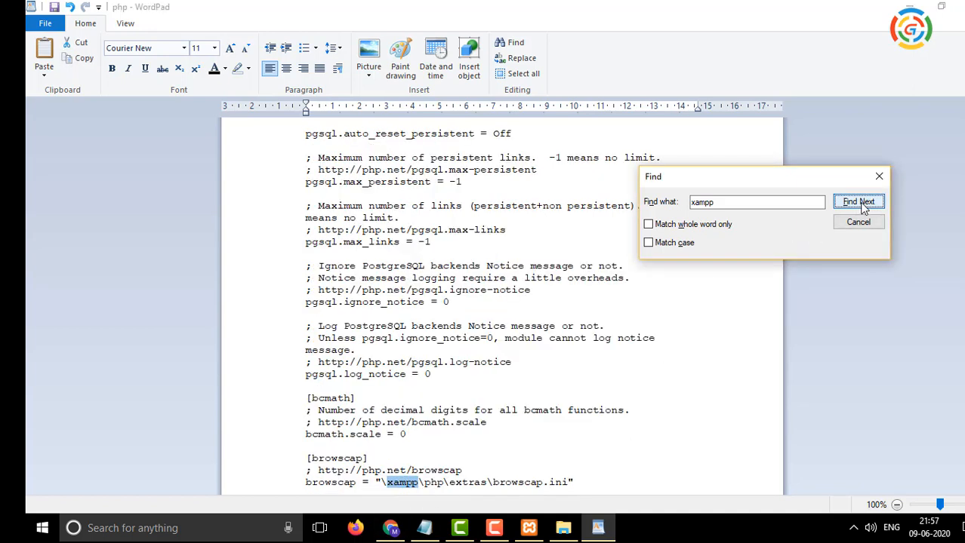
click(380, 482)
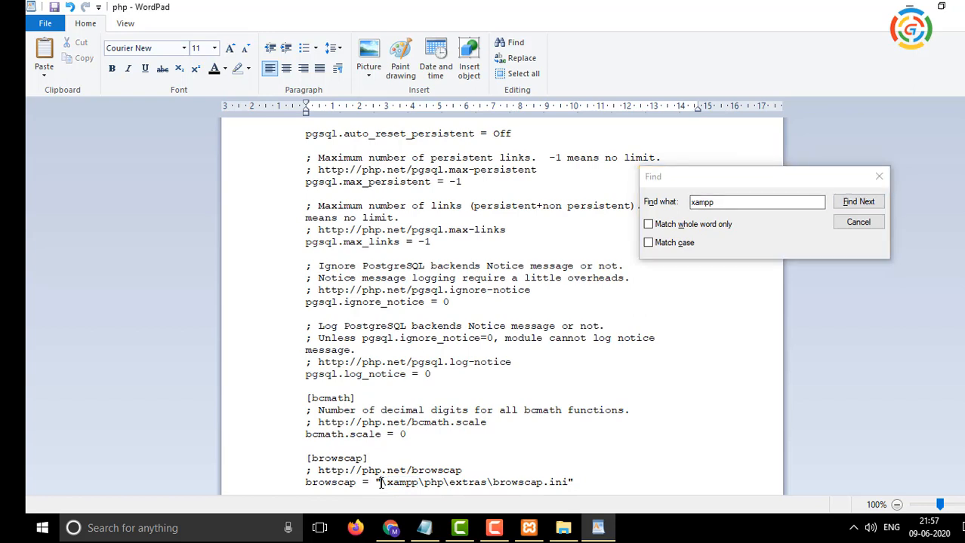
text(C:)
Find the session.save_path entry through the "xampp" search and set its path to "C:\xampp\tmp".
click(857, 204)
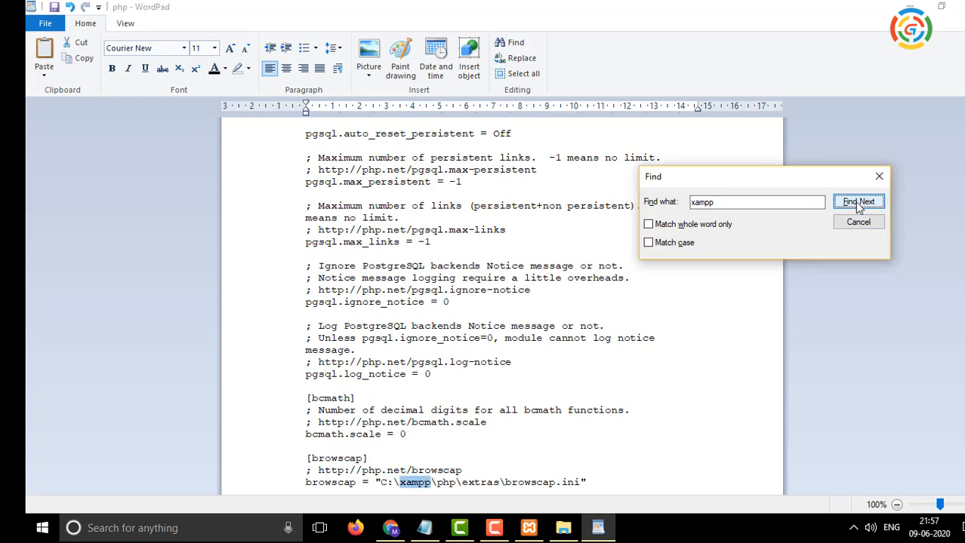
click(858, 203)
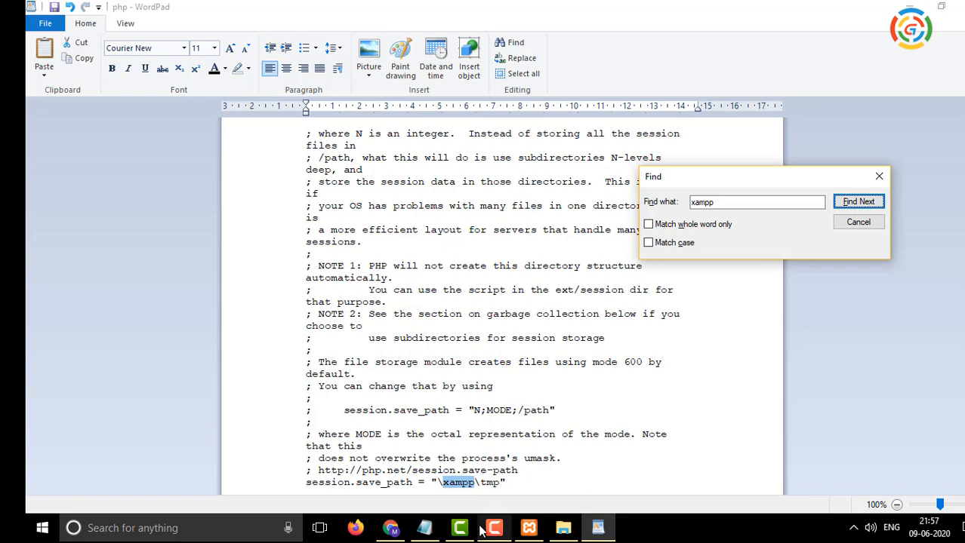
click(436, 484)
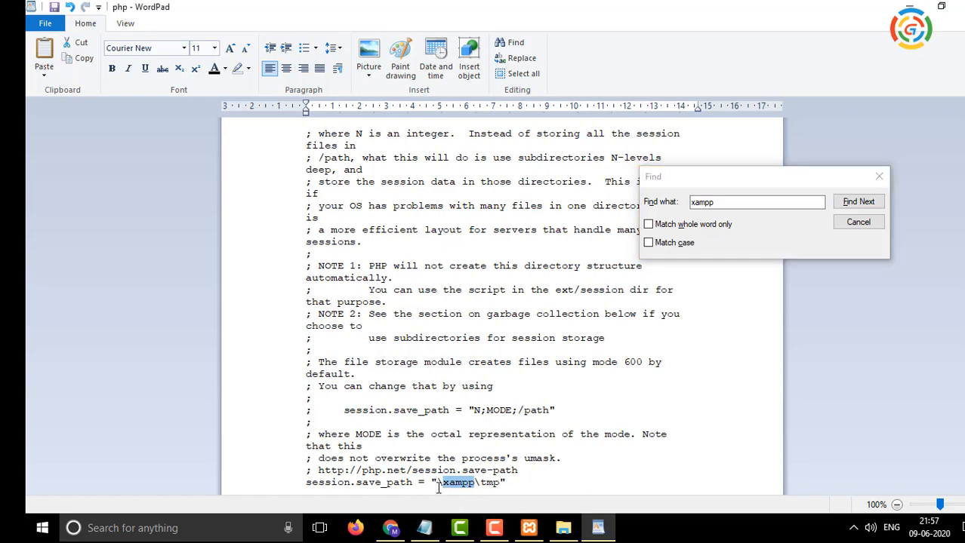
text(C:)
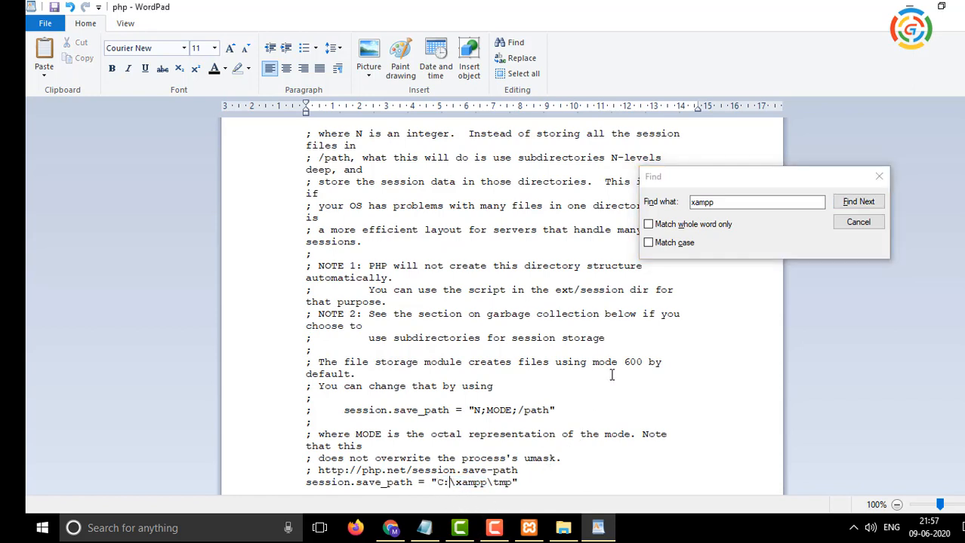
Find the curl.cainfo entry through the "xampp" search and set its path to "C:\xampp\apache\bin\curl-ca-bundle.crt".
click(853, 204)
click(853, 204)
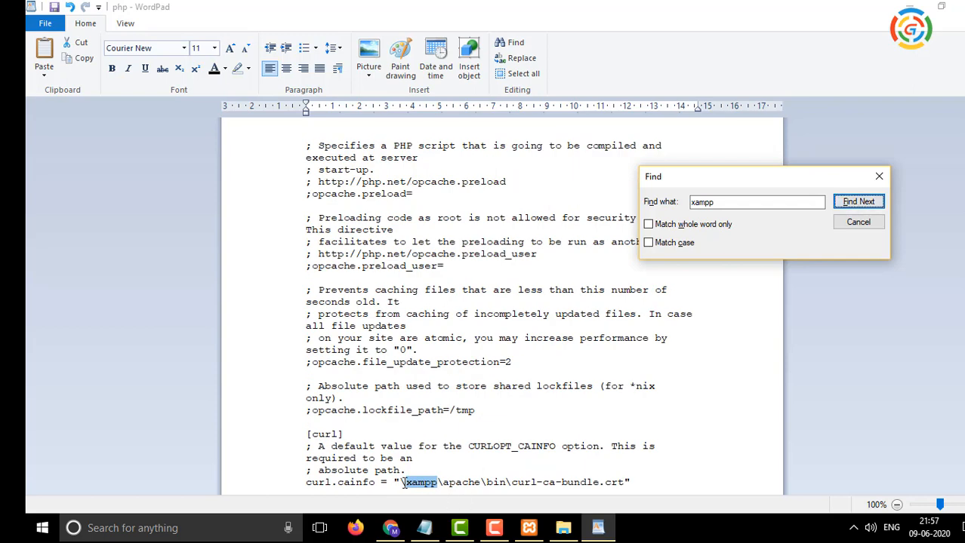
click(400, 483)
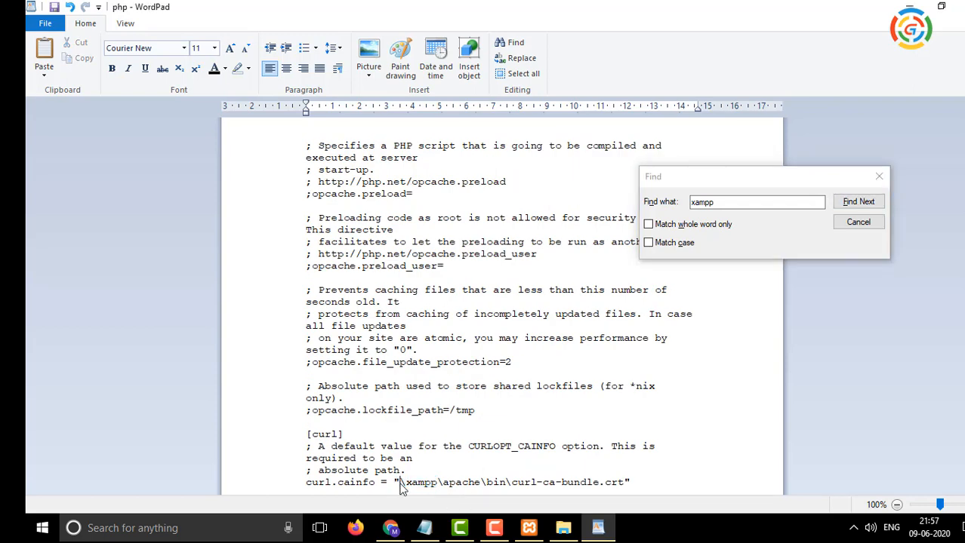
text(C:\)
Find the openssl.cafile entry through the "xampp" search and set its path to "C:\xampp\apache\bin\curl-ca-bundle.crt".
click(856, 204)
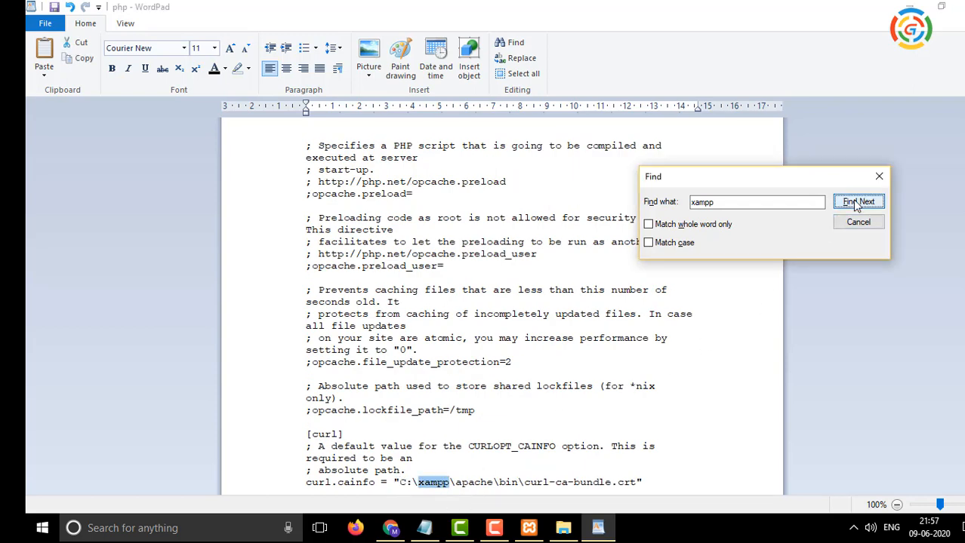
click(855, 204)
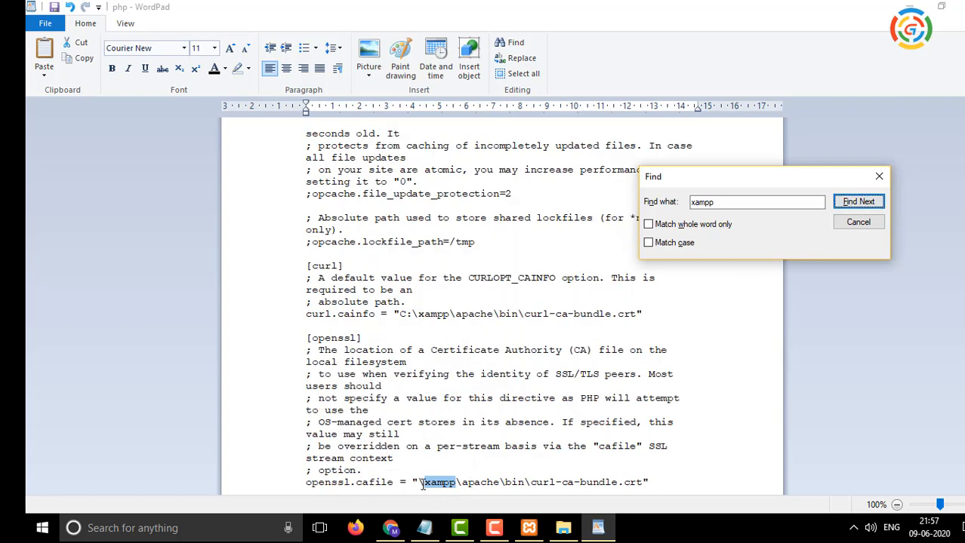
click(417, 482)
text(C:)
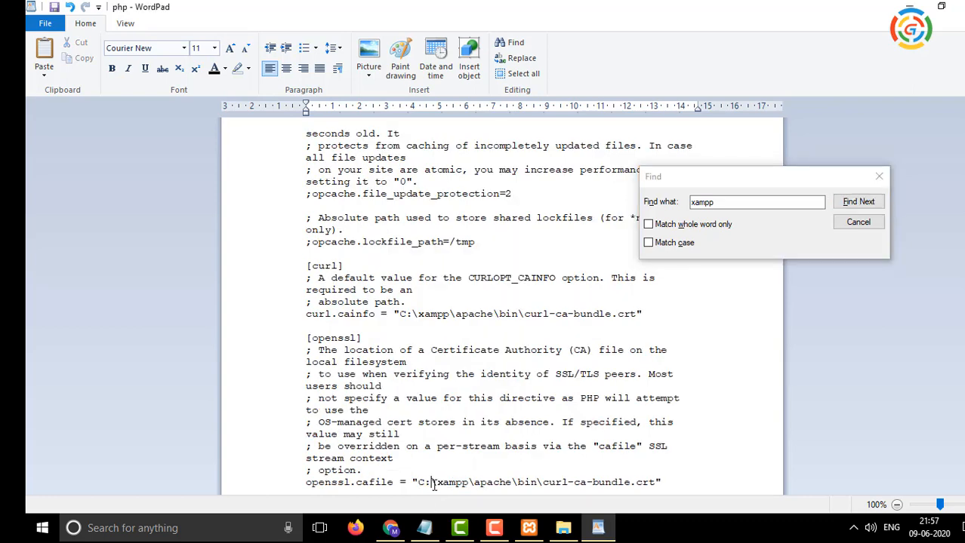
Search php.ini for any further "xampp" entries, then save and close the file.
click(855, 202)
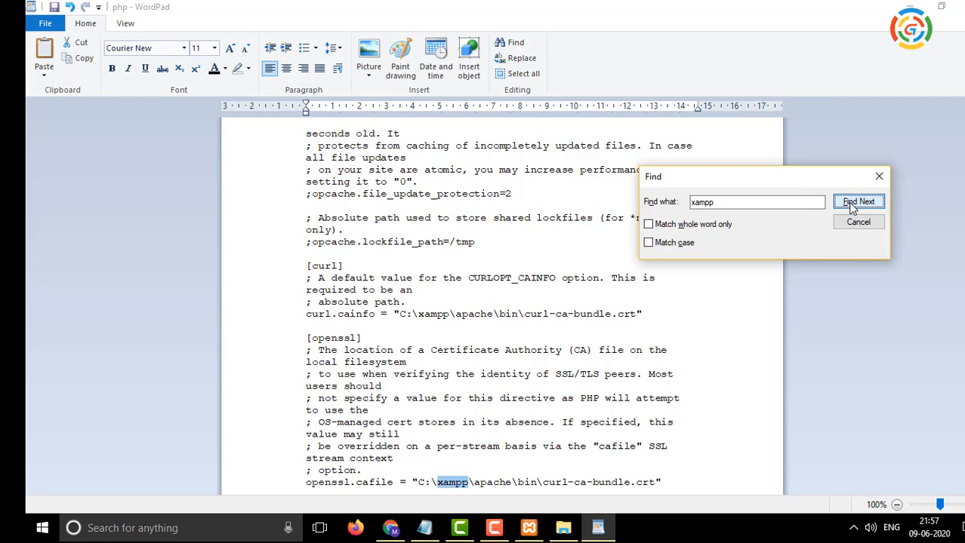
click(853, 204)
click(845, 253)
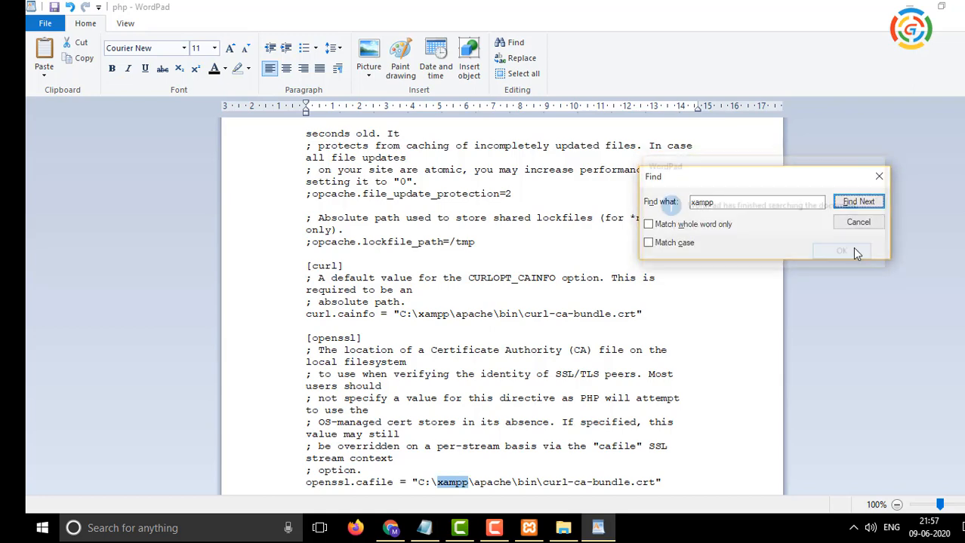
click(881, 179)
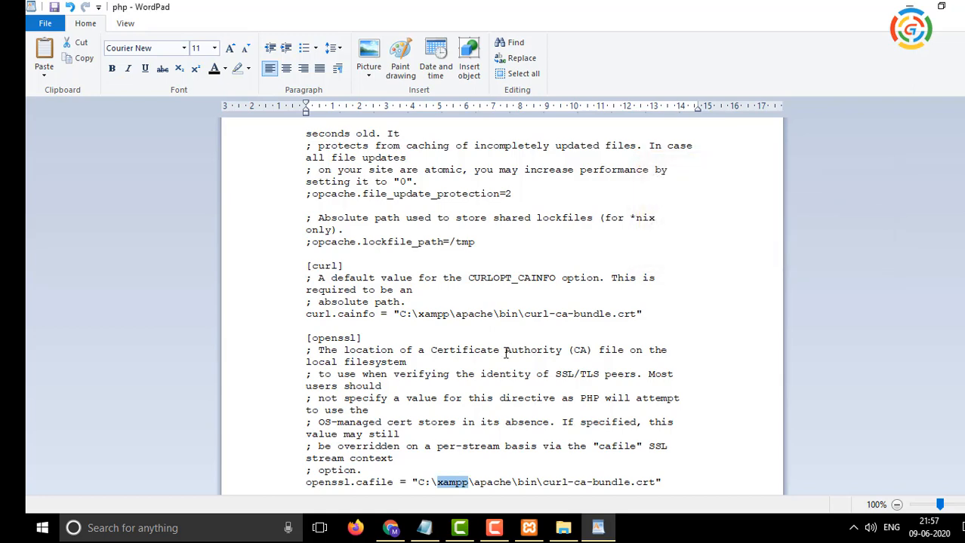
scroll(490, 350, down, 10)
click(491, 349)
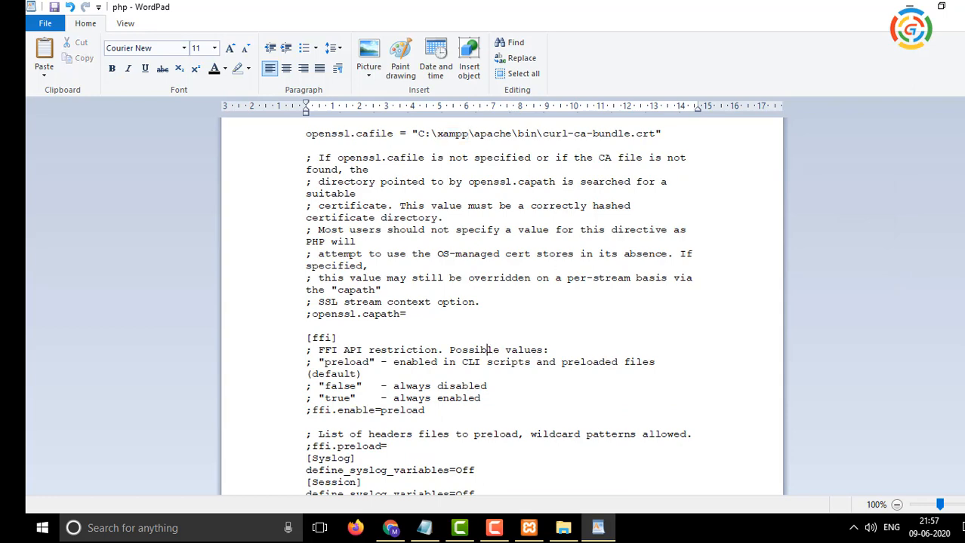
click(961, 6)
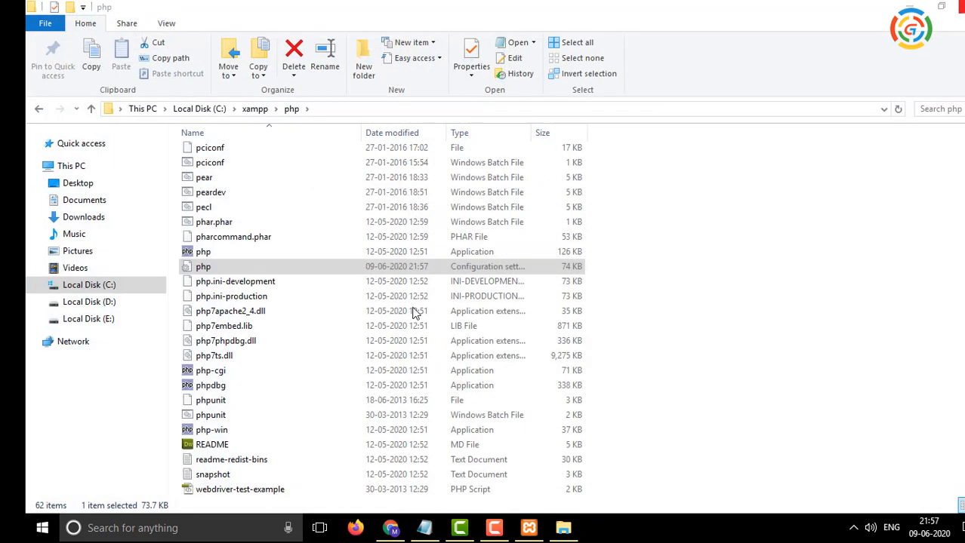
Return to C:\xampp in File Explorer and copy the apache folder from the downloaded xampp folder on the desktop.
click(91, 110)
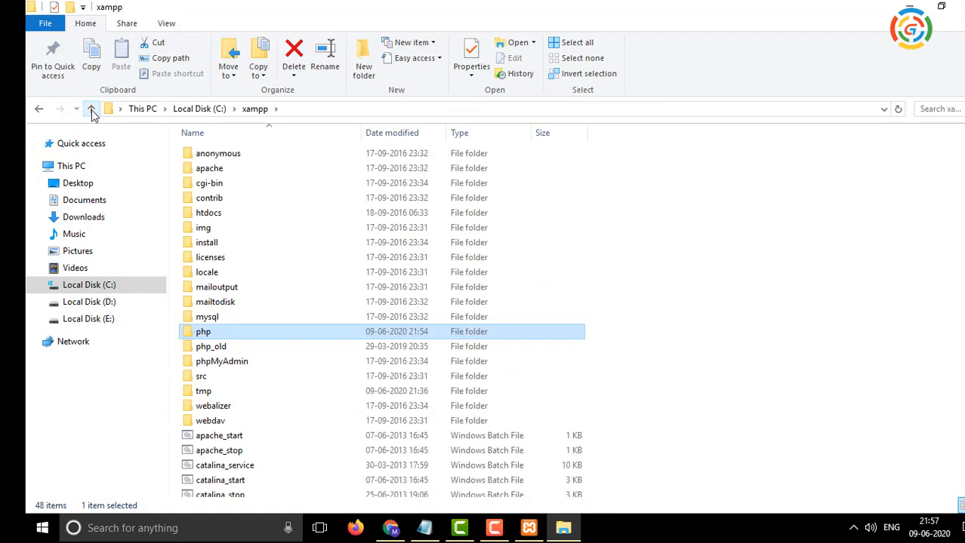
click(563, 528)
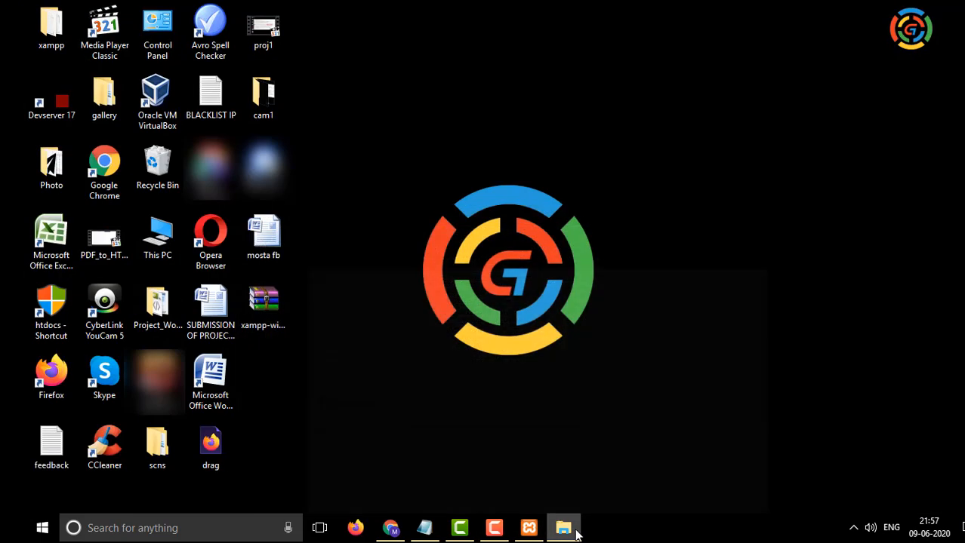
double_click(59, 15)
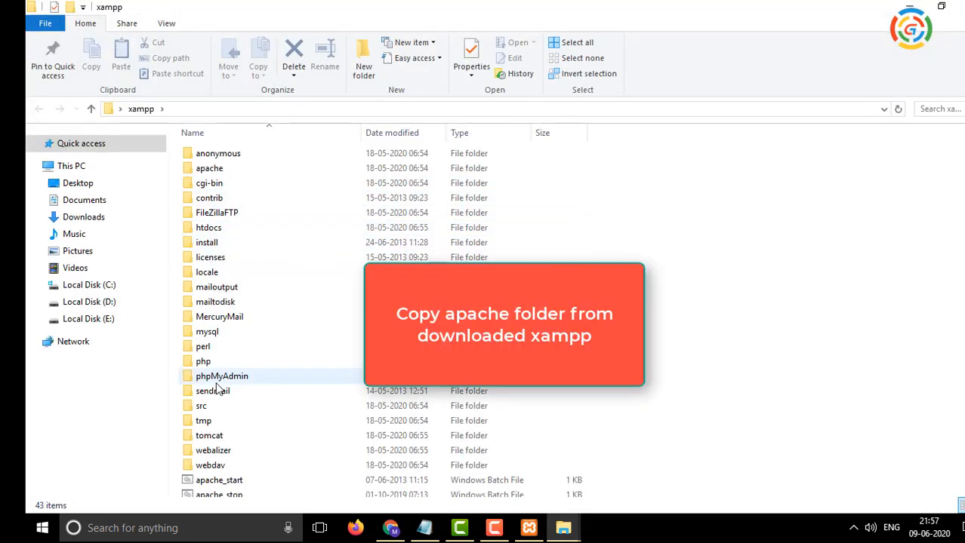
click(225, 170)
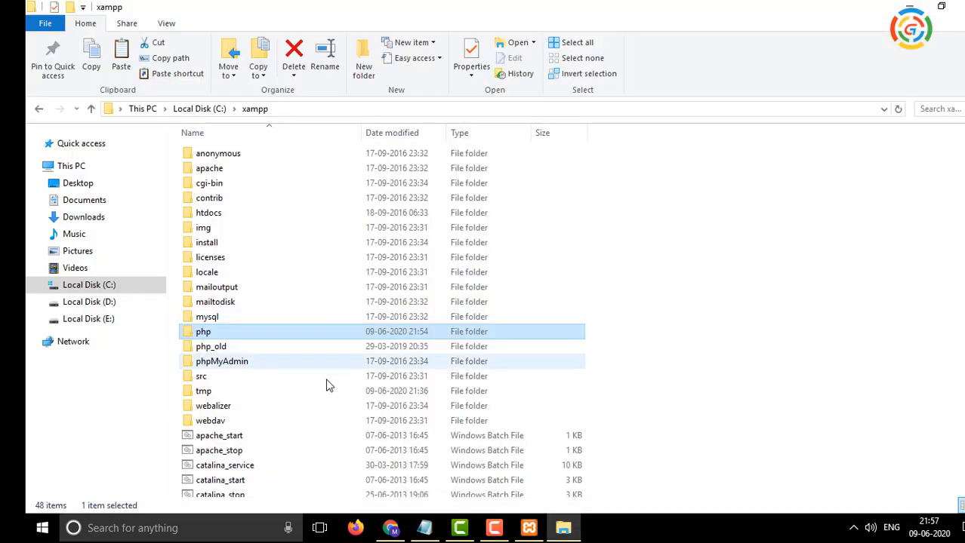
Rename the existing apache folder in C:\xampp as apache_old.
click(219, 171)
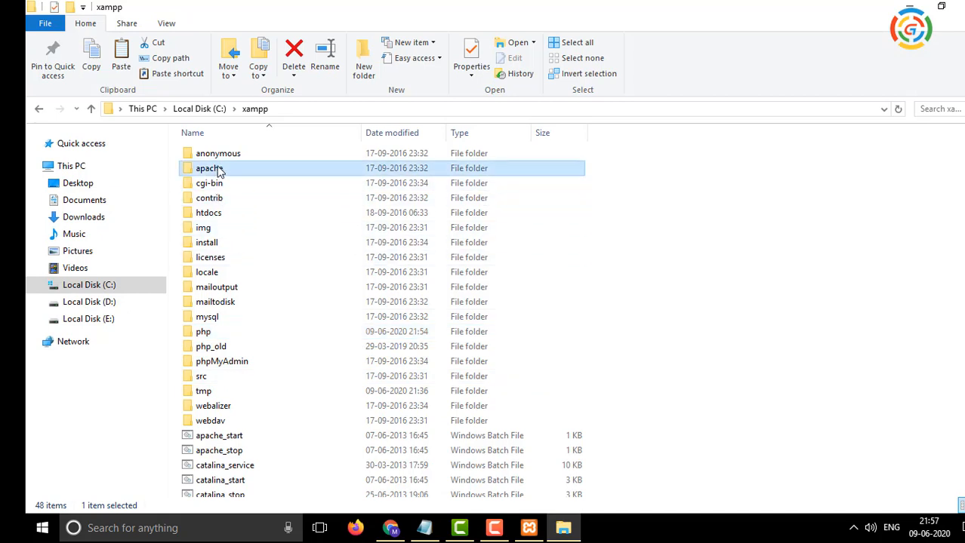
click(231, 170)
click(231, 171)
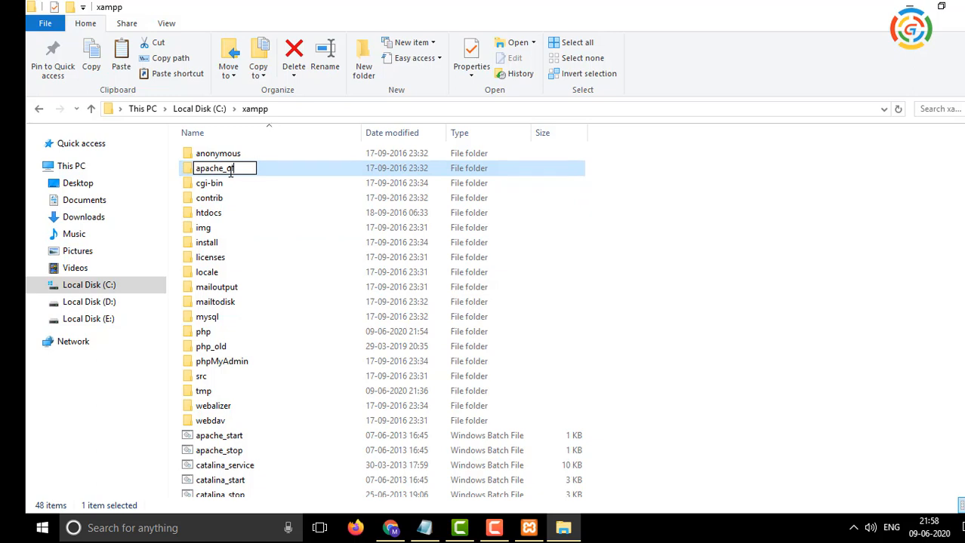
key(Return)
click(712, 318)
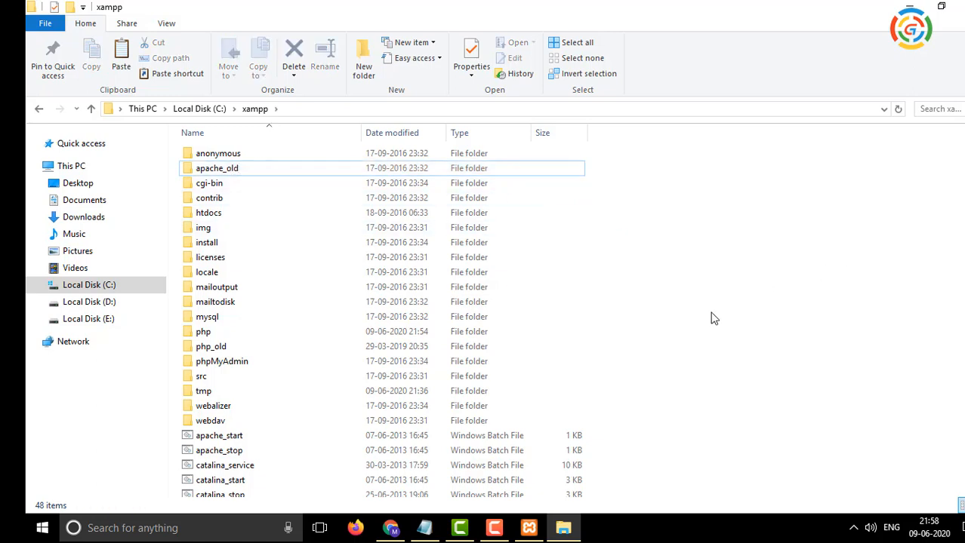
Paste the copied apache folder into C:\xampp and refresh the folder view.
key(ctrl+v)
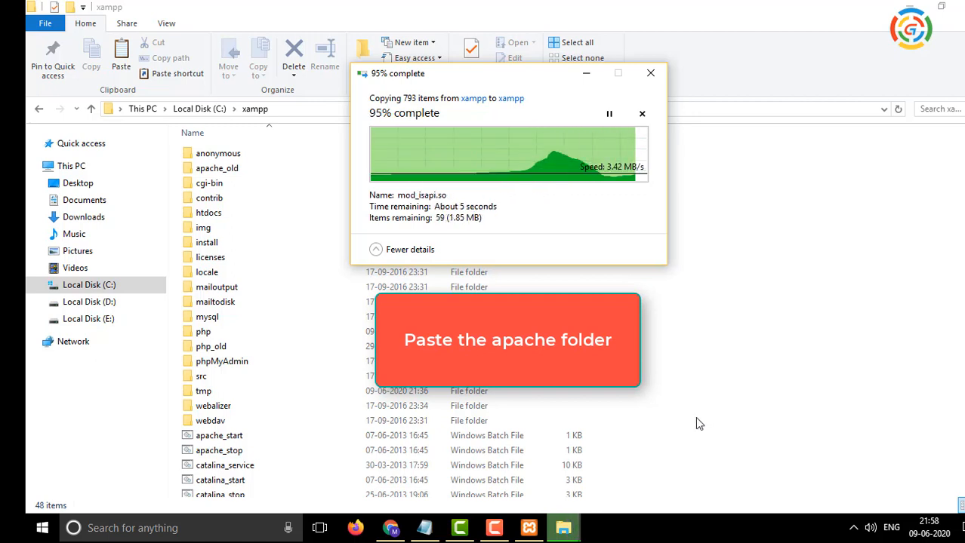
right_click(682, 294)
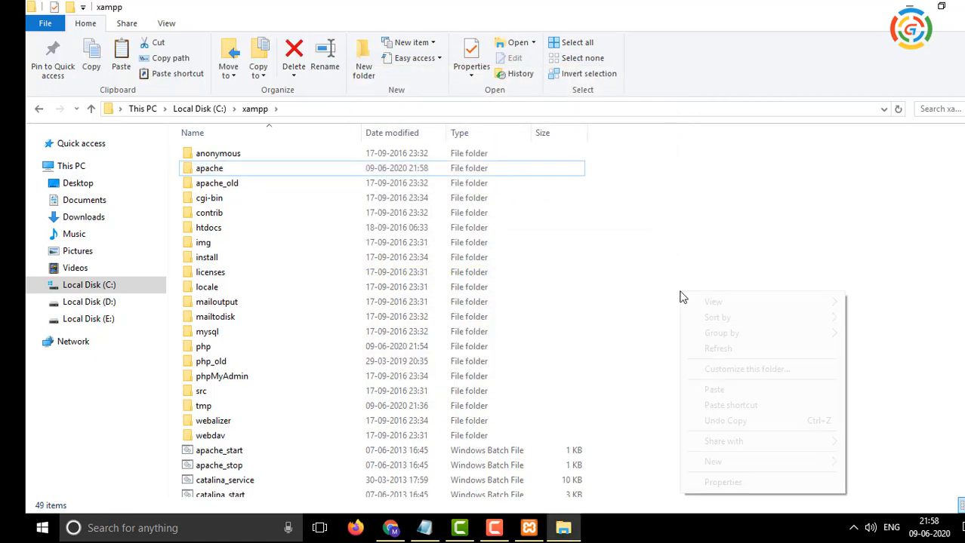
click(702, 350)
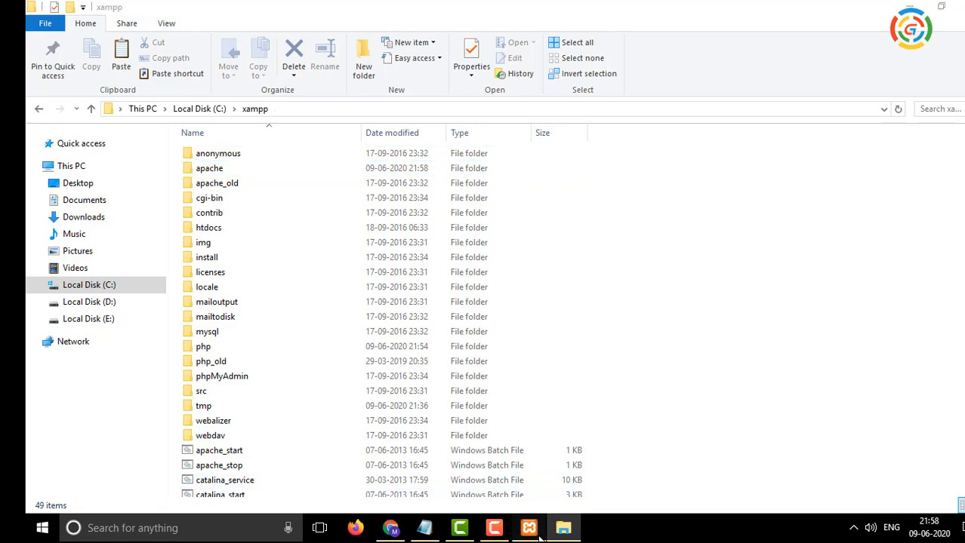
Switch to the XAMPP Control Panel and start the Apache and MySQL modules.
click(538, 533)
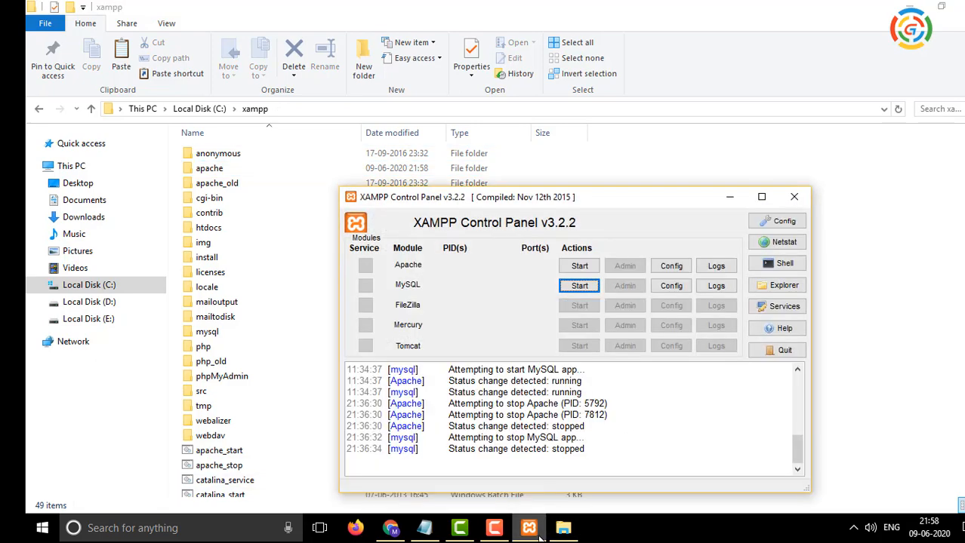
click(579, 266)
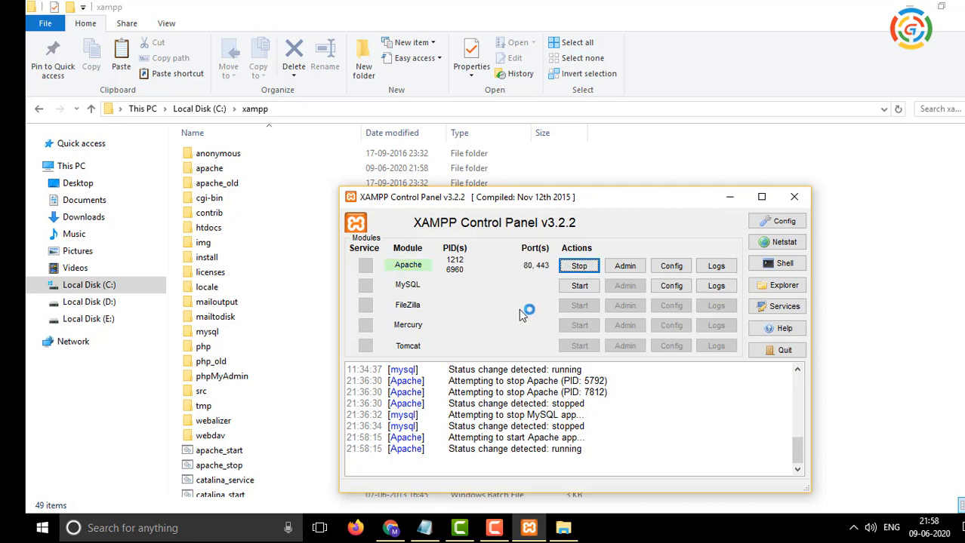
click(579, 286)
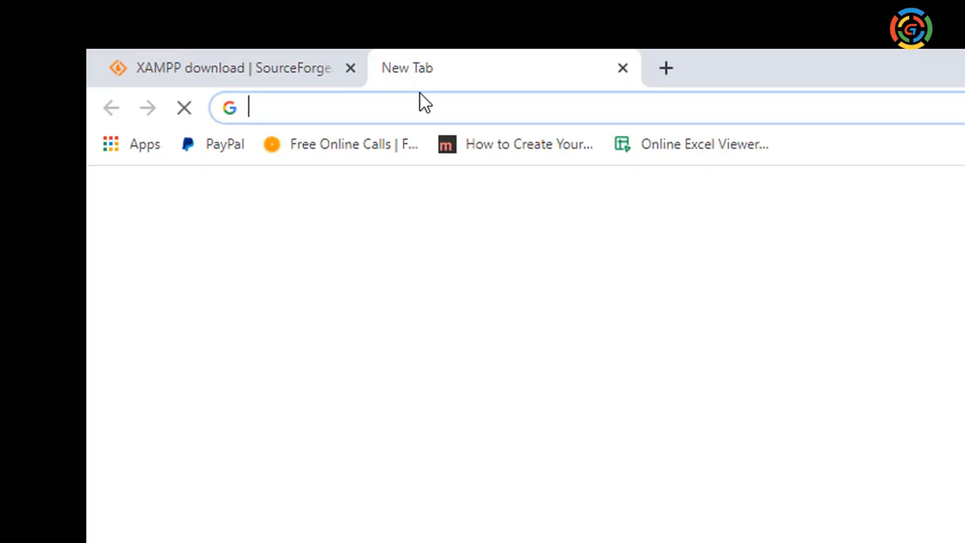
Open localhost in a new Chrome tab, check the PHP version on its PHPInfo page, and dismiss the downloads bar.
text(lo)
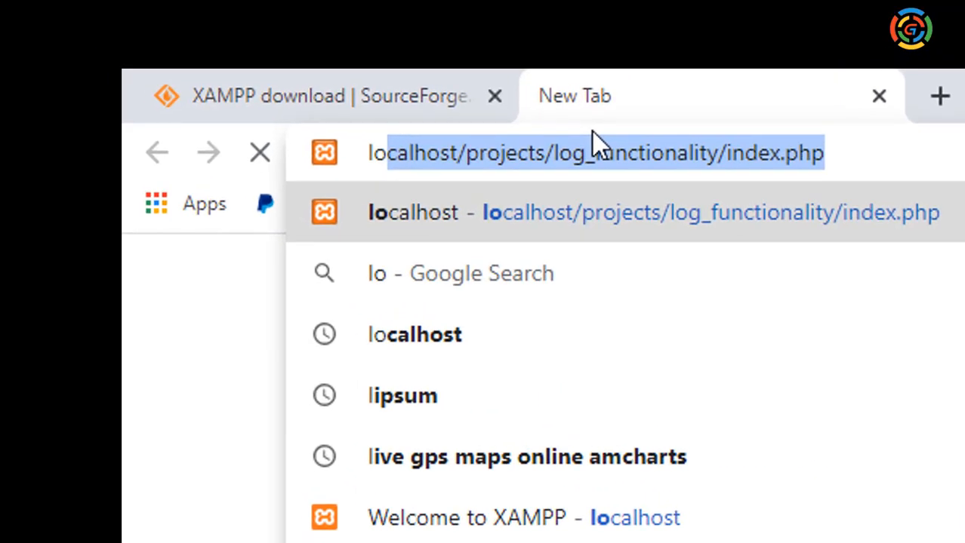
text(calhost)
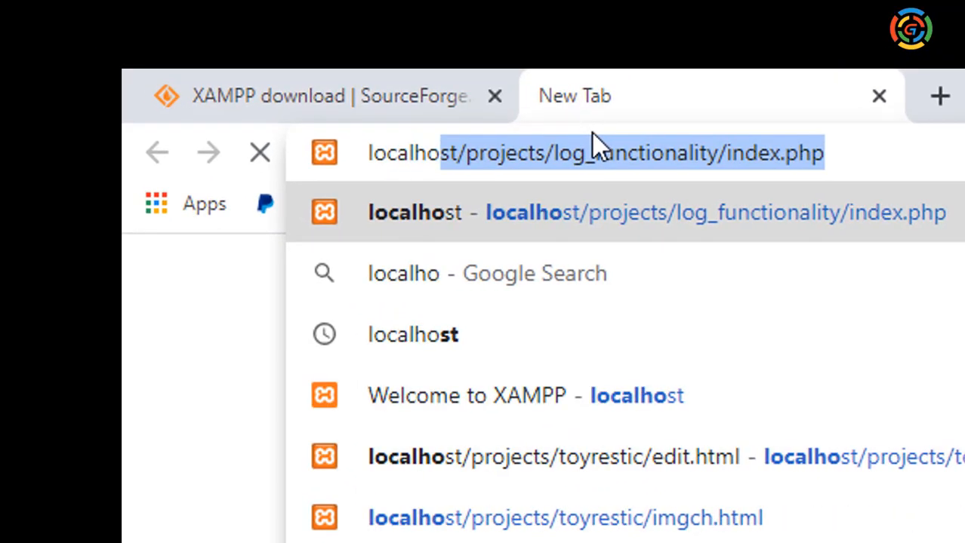
key(Return)
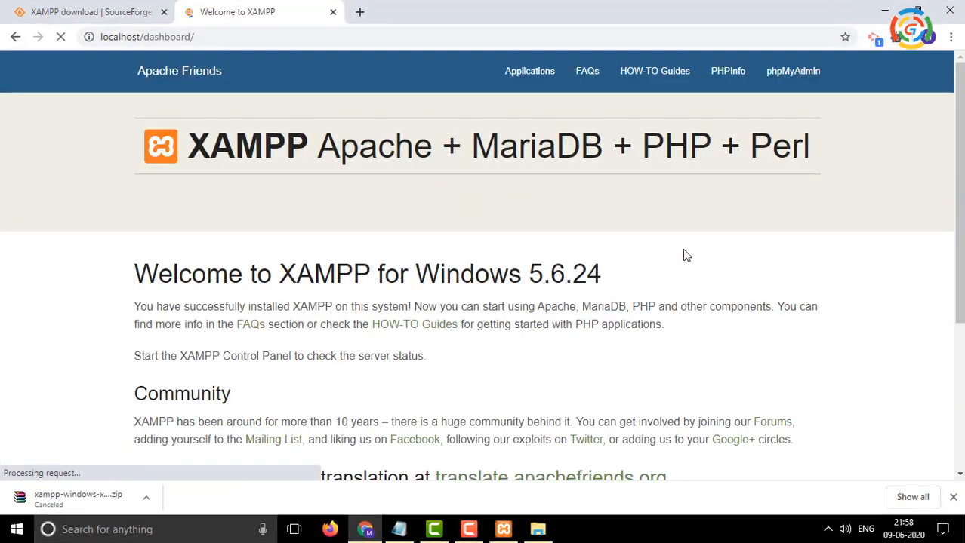
click(727, 74)
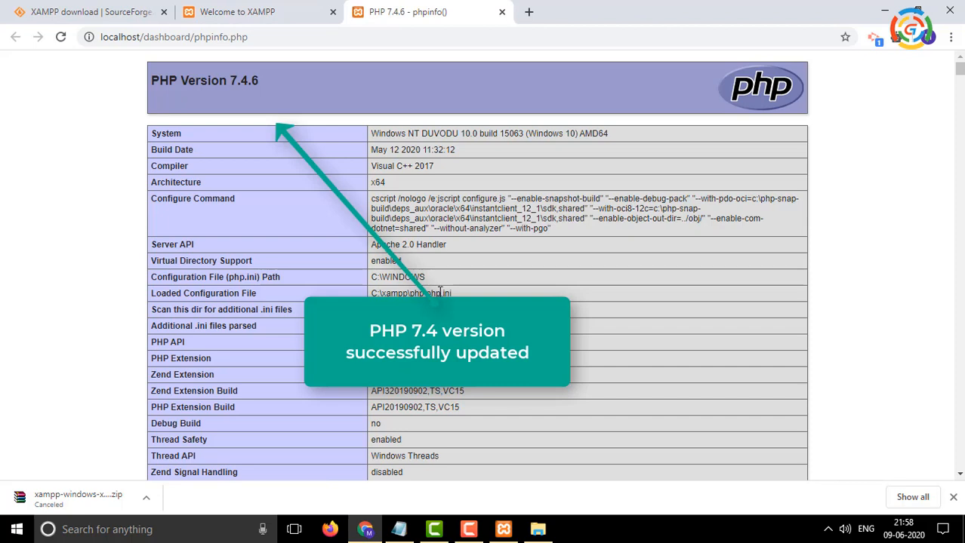
drag(152, 84, 249, 80)
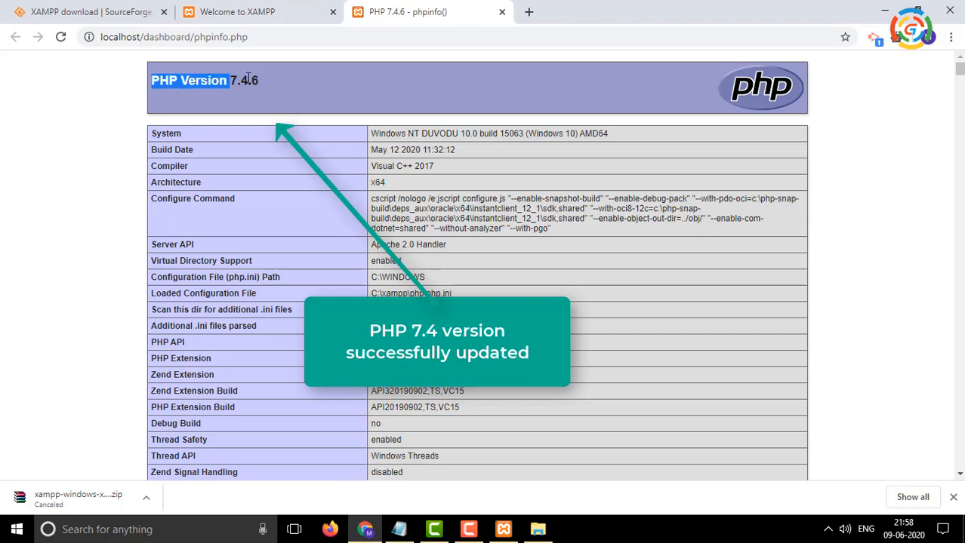
click(955, 497)
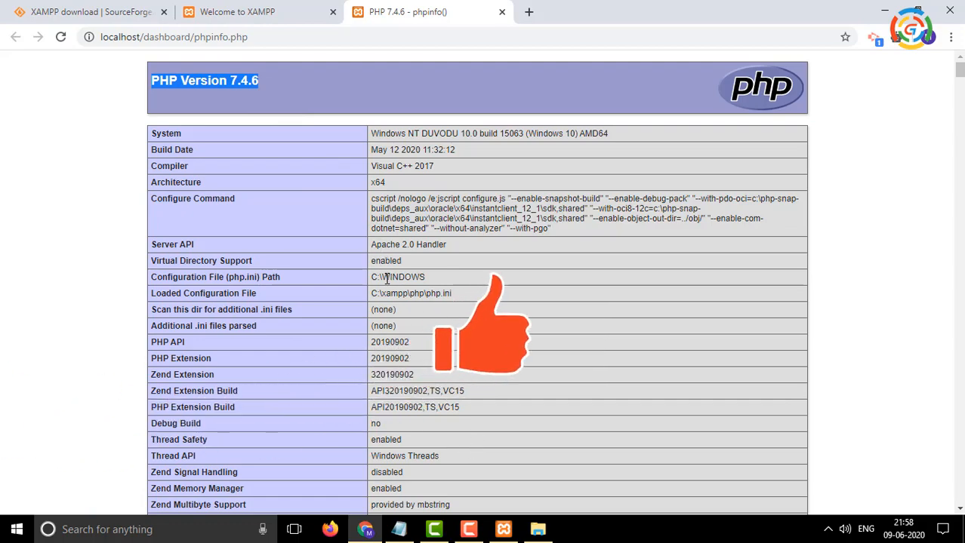